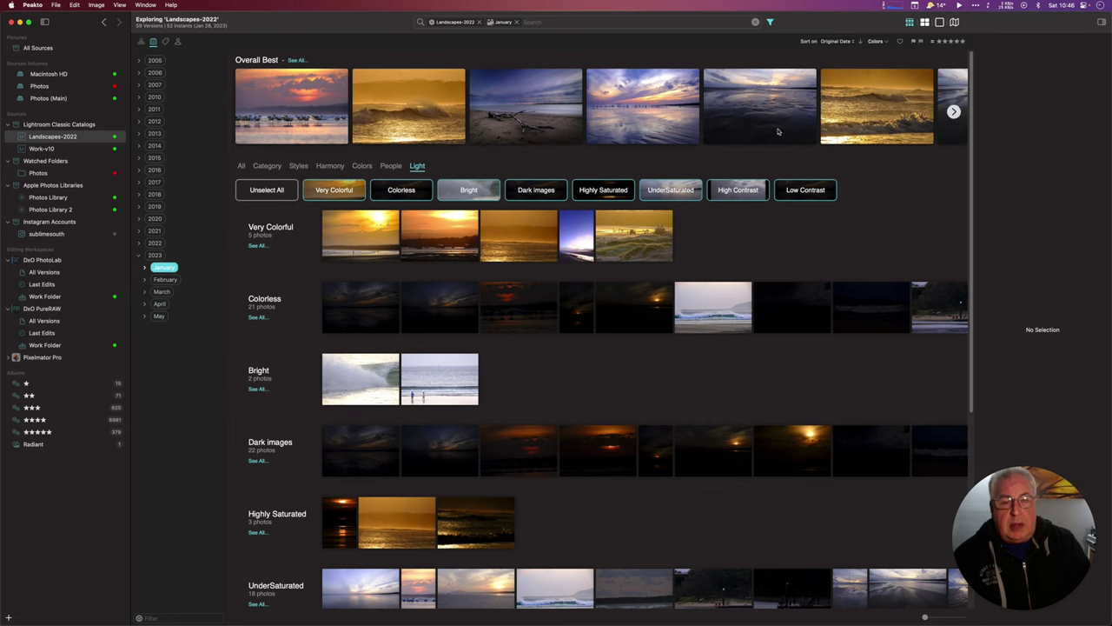
Step: Show the January photos as a larger-thumbnail grid and display the sunset reflection photo's details
{"action": "left_click", "coordinate": [119, 4]}
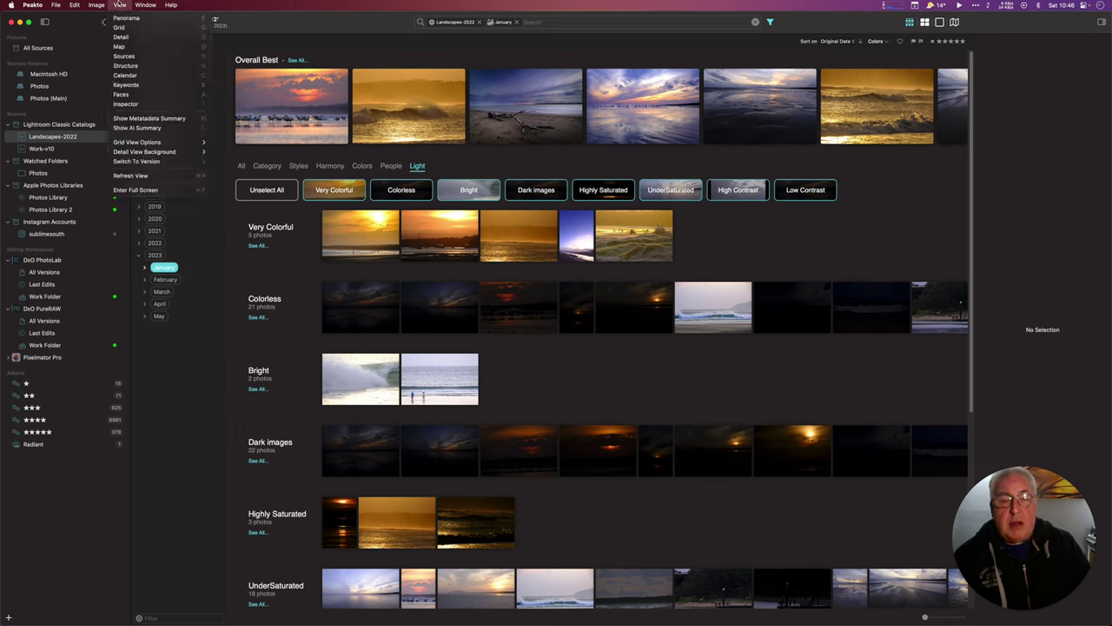
{"action": "left_click", "coordinate": [631, 32]}
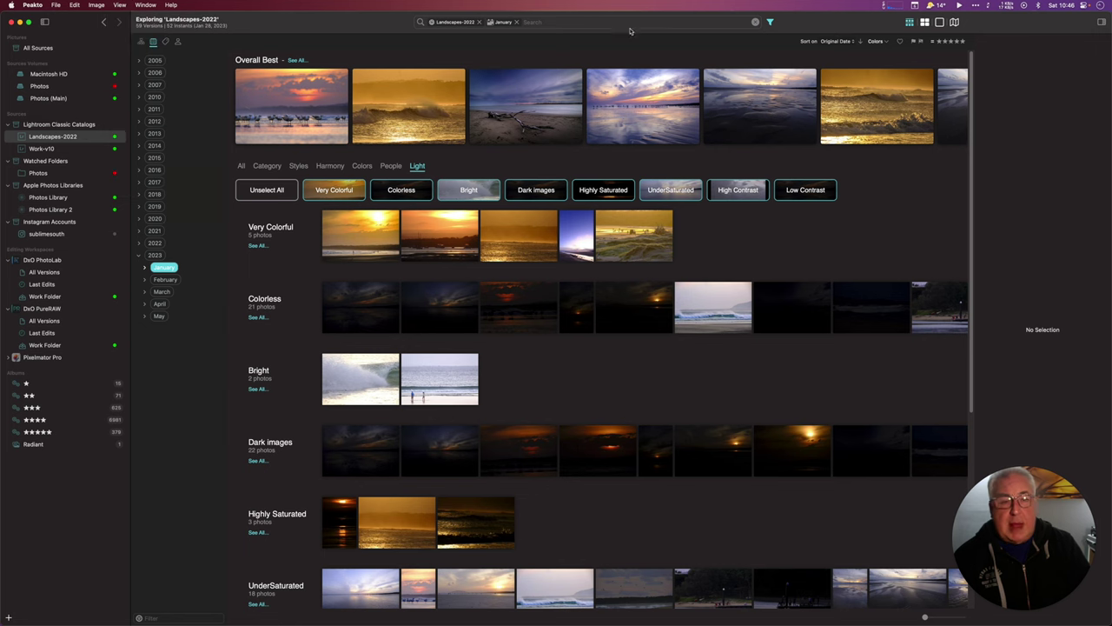
{"action": "left_click", "coordinate": [926, 23]}
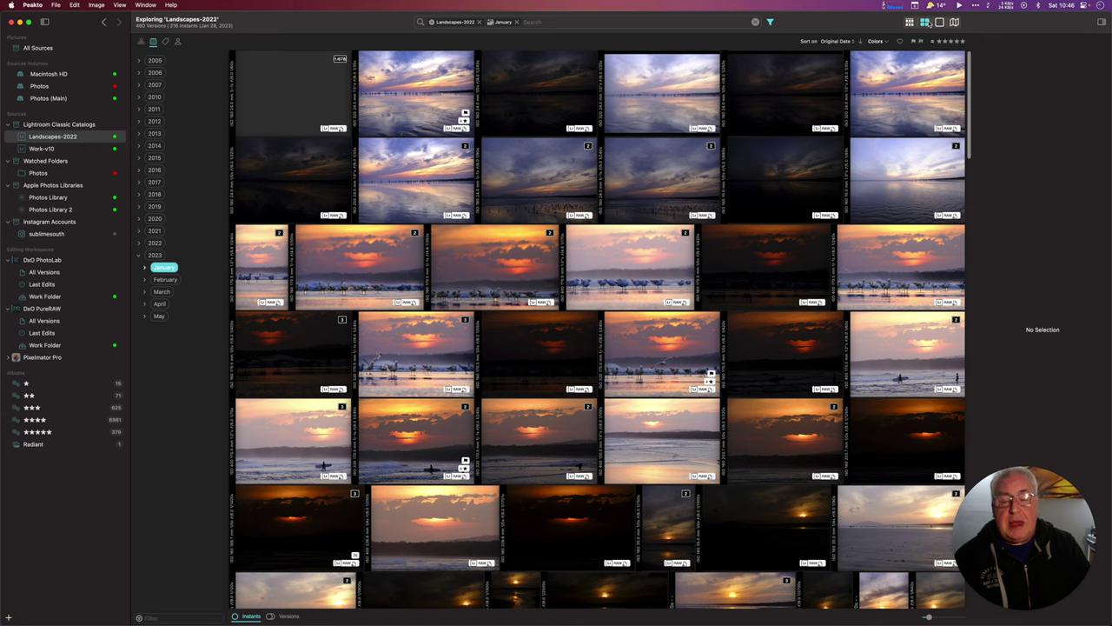
{"action": "mouse_move", "coordinate": [929, 618]}
{"action": "left_mouse_down"}
{"action": "mouse_move", "coordinate": [938, 616]}
{"action": "mouse_move", "coordinate": [929, 614]}
{"action": "left_mouse_up"}
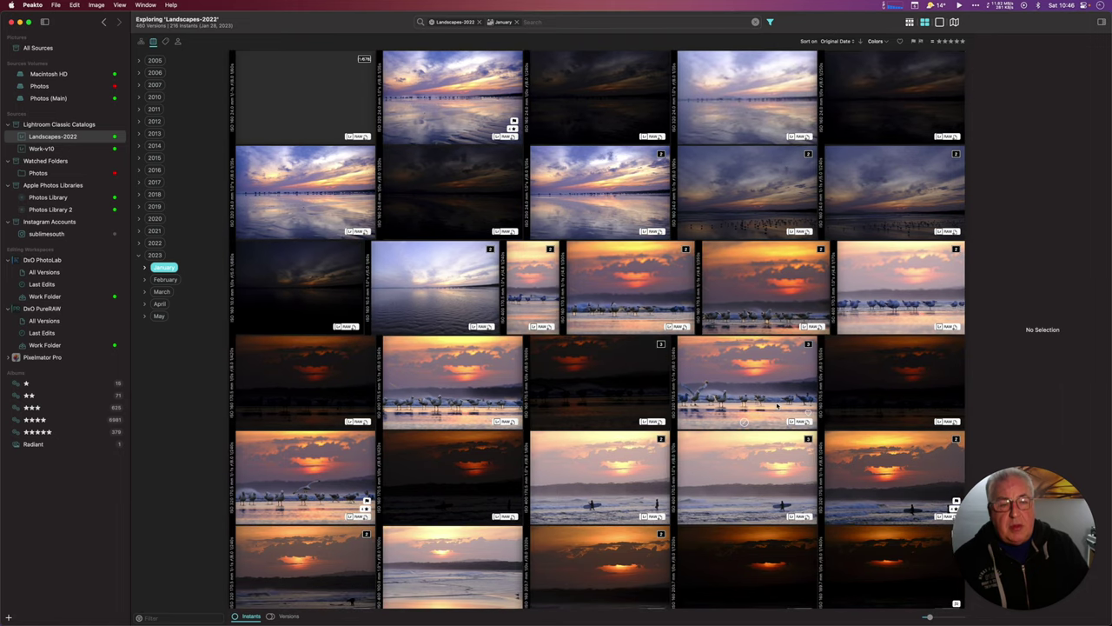
{"action": "left_click", "coordinate": [647, 187]}
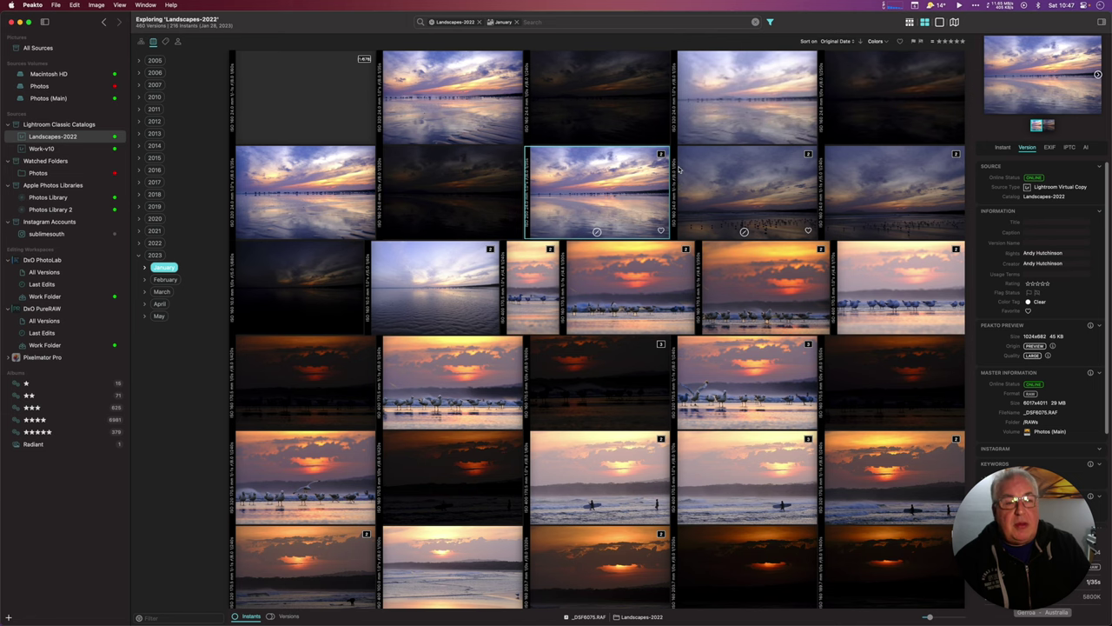
Step: Locate the photo on the map south of Wollongong, then show the sunset reflection photo large
{"action": "left_click", "coordinate": [941, 24]}
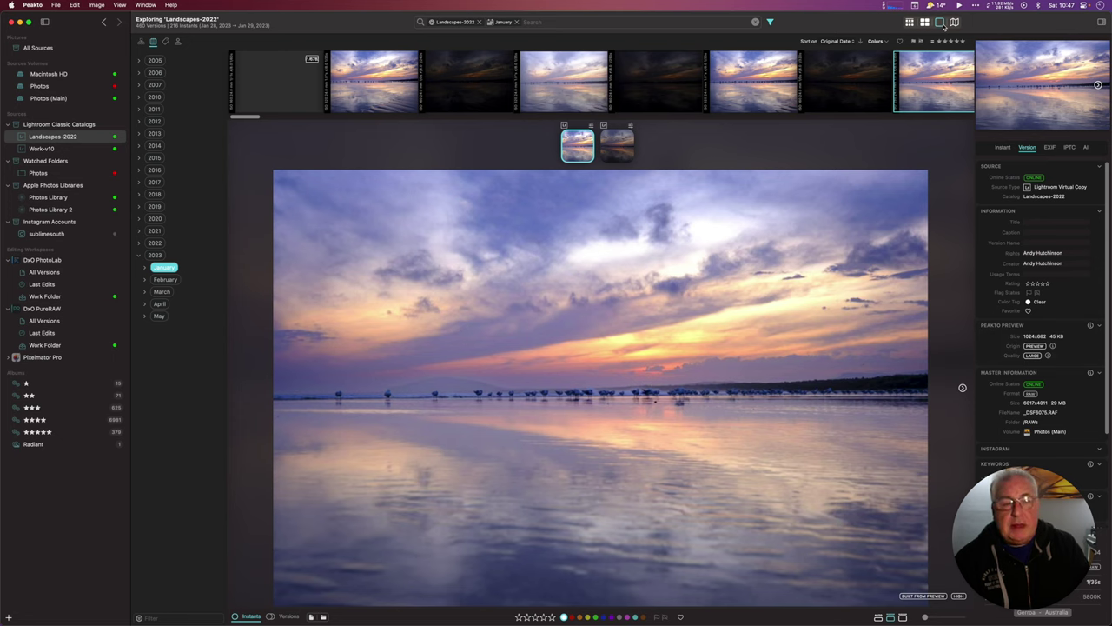
{"action": "left_click", "coordinate": [954, 23]}
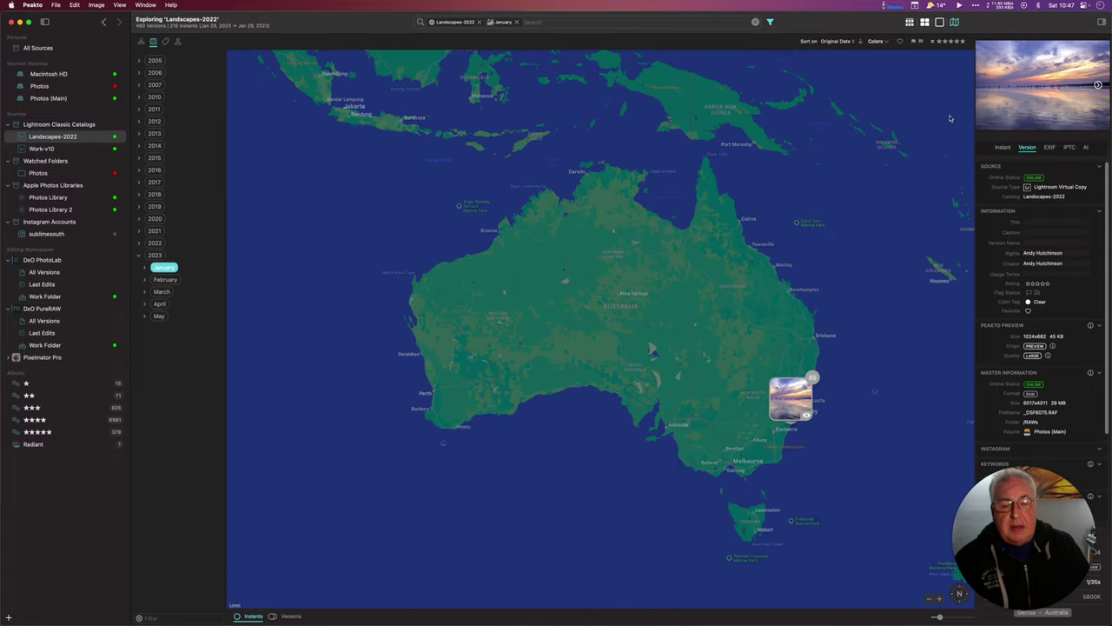
{"action": "scroll", "coordinate": [819, 412], "scroll_direction": "up", "scroll_amount": 10}
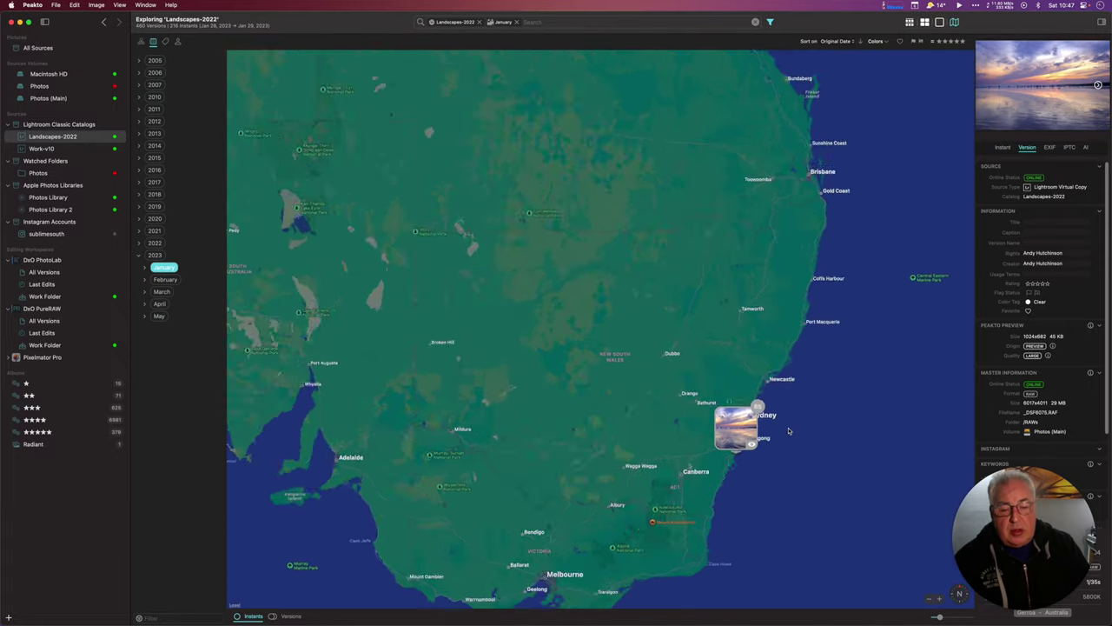
{"action": "scroll", "coordinate": [711, 418], "scroll_direction": "up", "scroll_amount": 5}
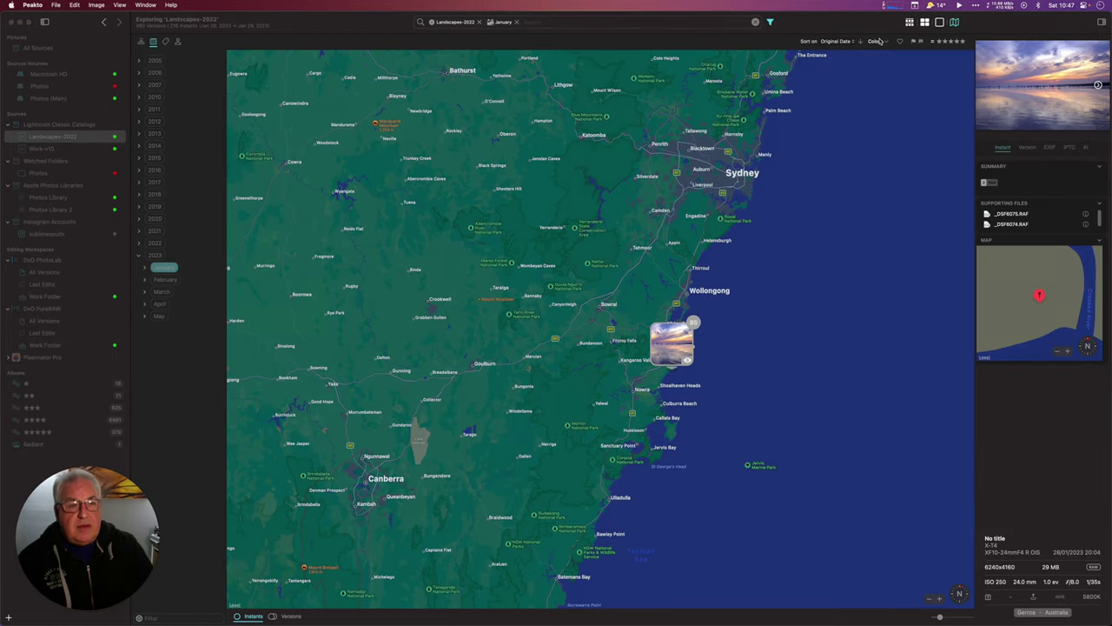
{"action": "left_click", "coordinate": [940, 23]}
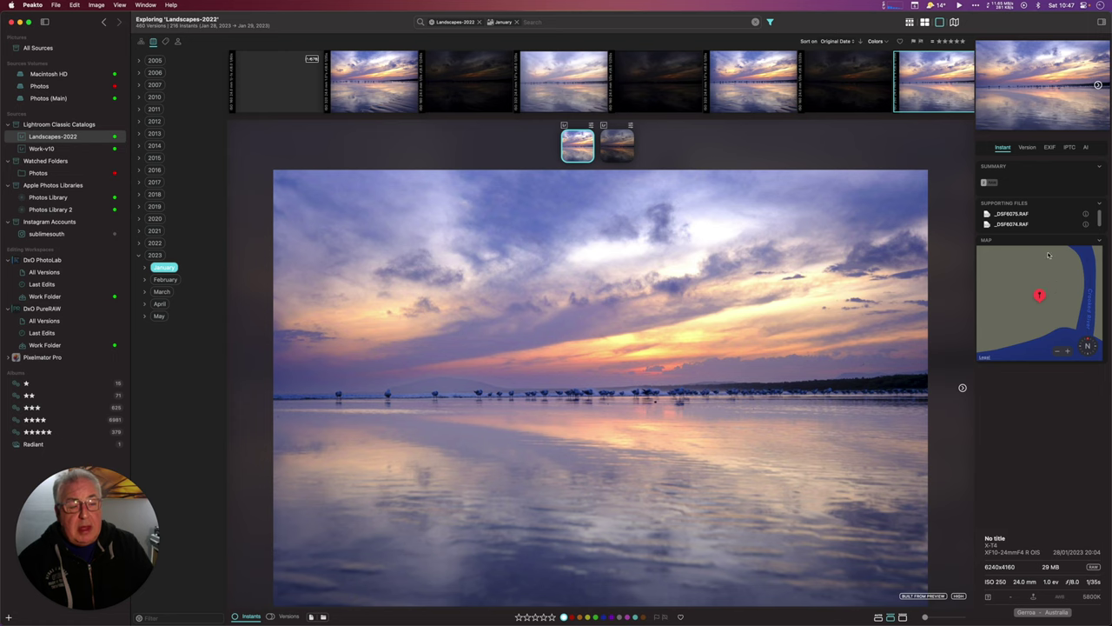
Step: Review the photo's Version, EXIF and IPTC metadata, ending on its AI scores and harmonies
{"action": "left_click", "coordinate": [1030, 148]}
{"action": "scroll", "coordinate": [1049, 280], "scroll_direction": "down", "scroll_amount": 3}
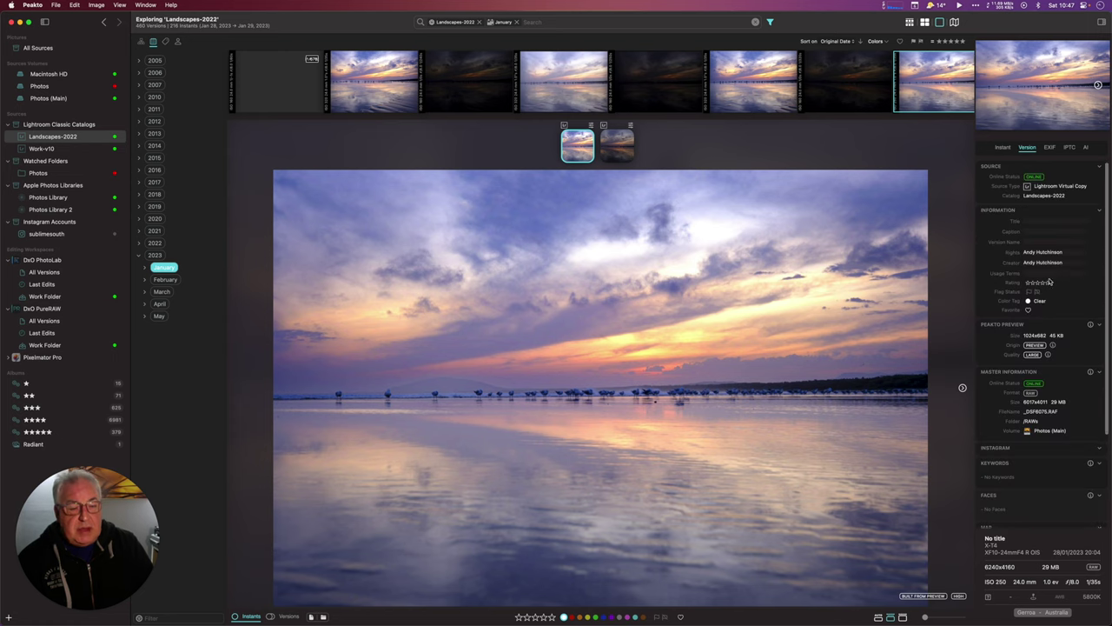
{"action": "scroll", "coordinate": [1051, 280], "scroll_direction": "down", "scroll_amount": 3}
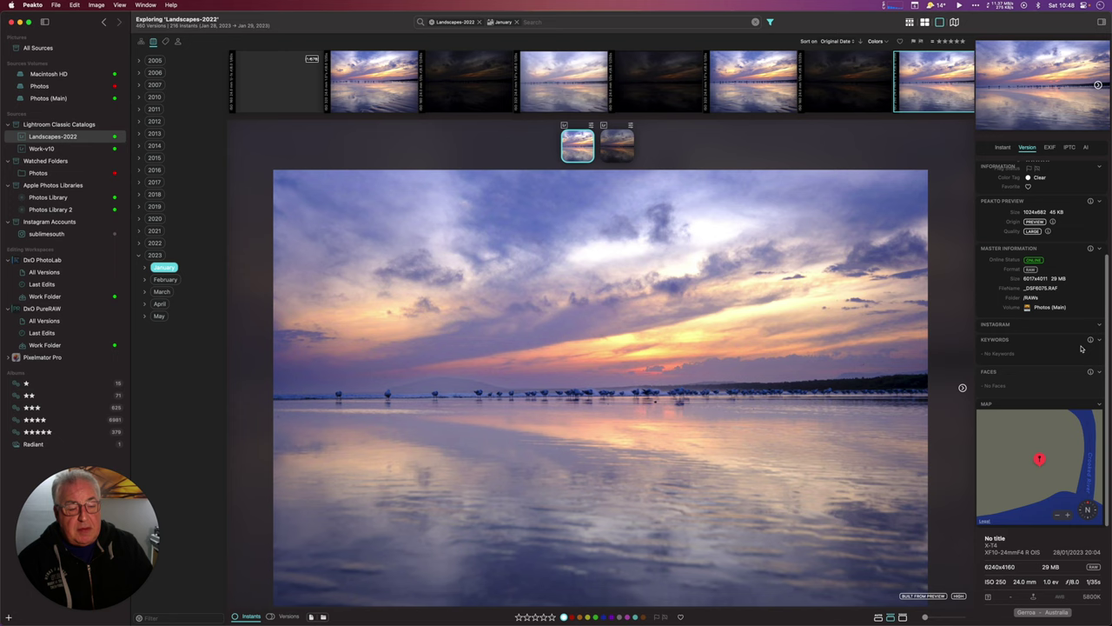
{"action": "scroll", "coordinate": [1100, 327], "scroll_direction": "up", "scroll_amount": 4}
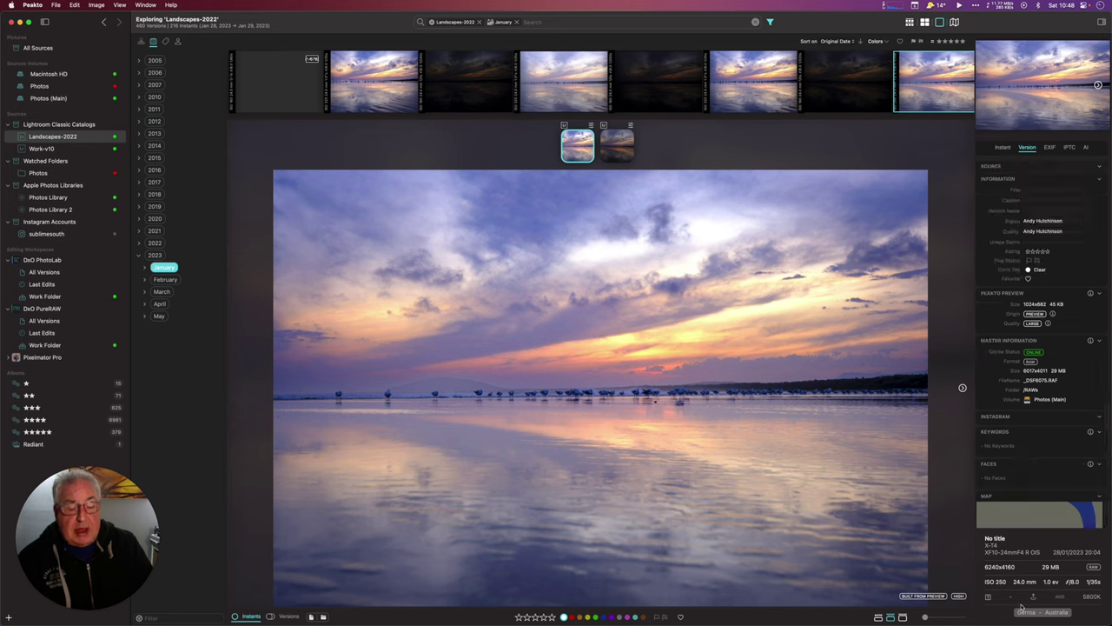
{"action": "left_click", "coordinate": [1053, 149]}
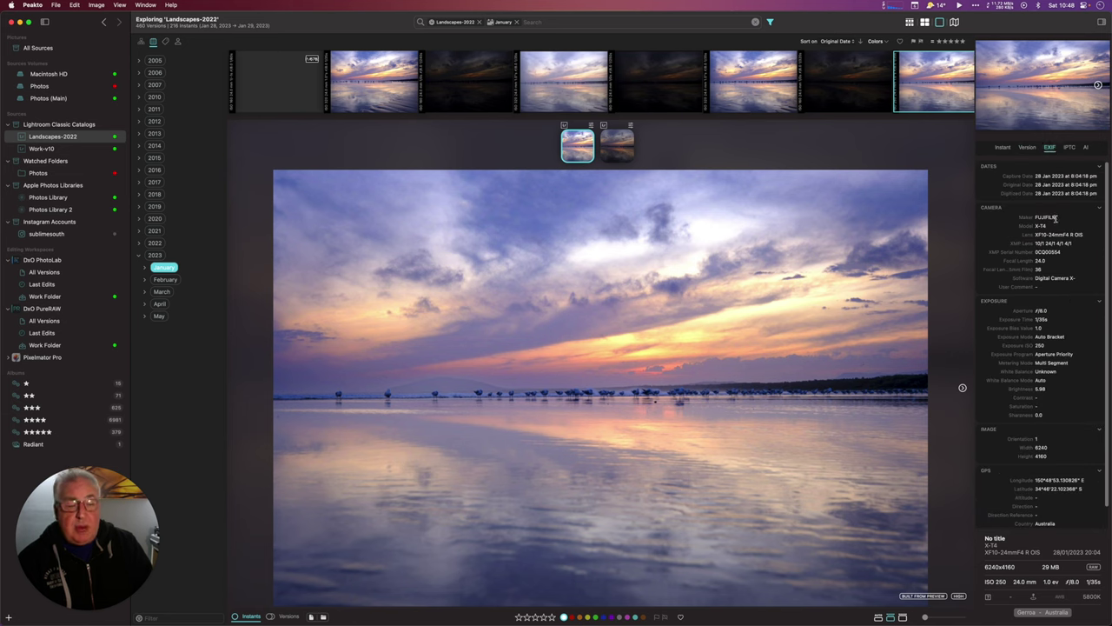
{"action": "left_click", "coordinate": [1071, 150]}
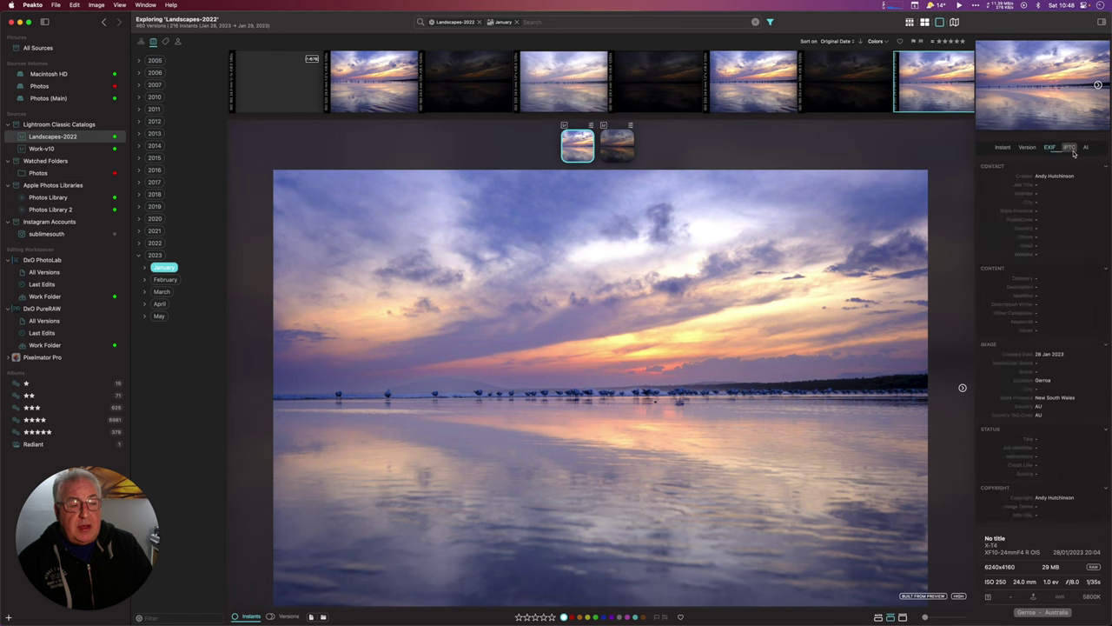
{"action": "left_click", "coordinate": [1084, 149]}
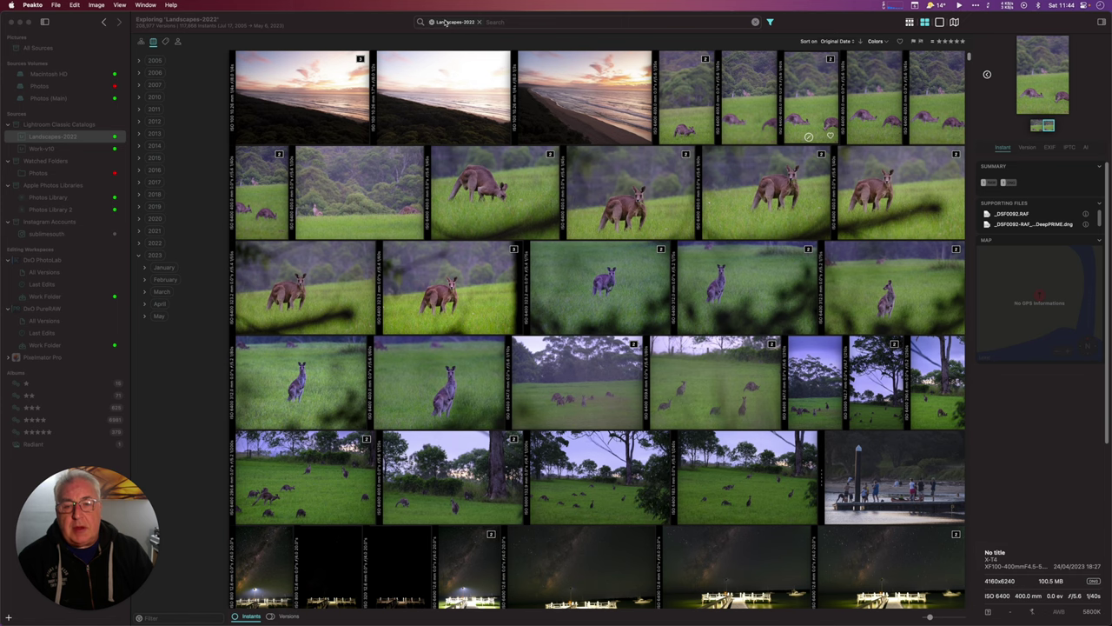
Step: Search the catalogue for 'bridge' and browse the suggested locations, software and AI keywords
{"action": "left_click", "coordinate": [558, 24]}
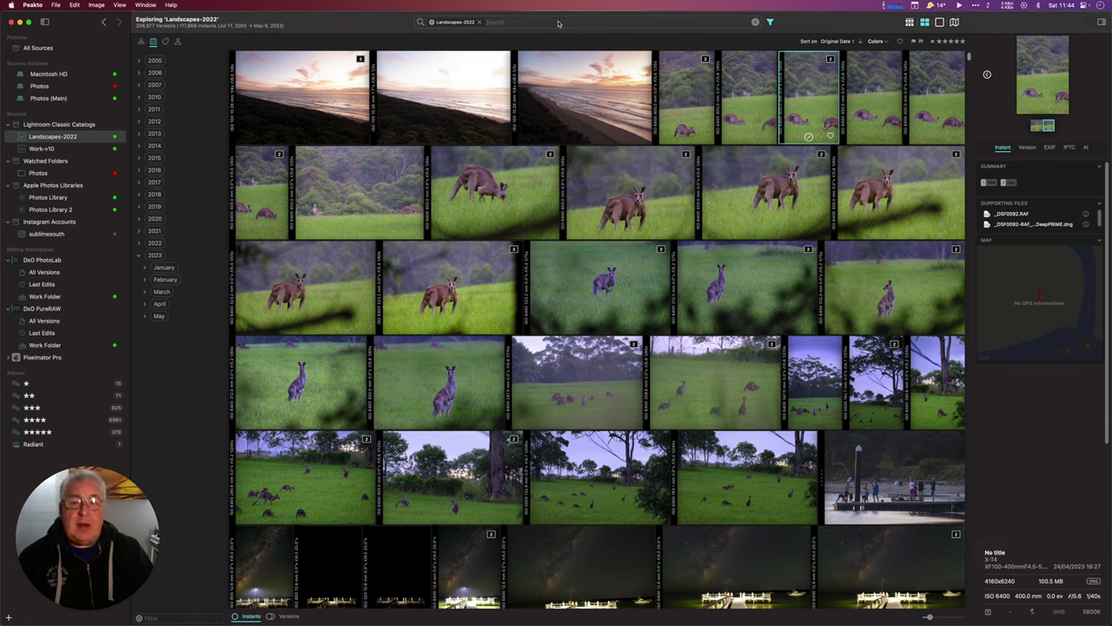
{"action": "type", "text": "biidge"}
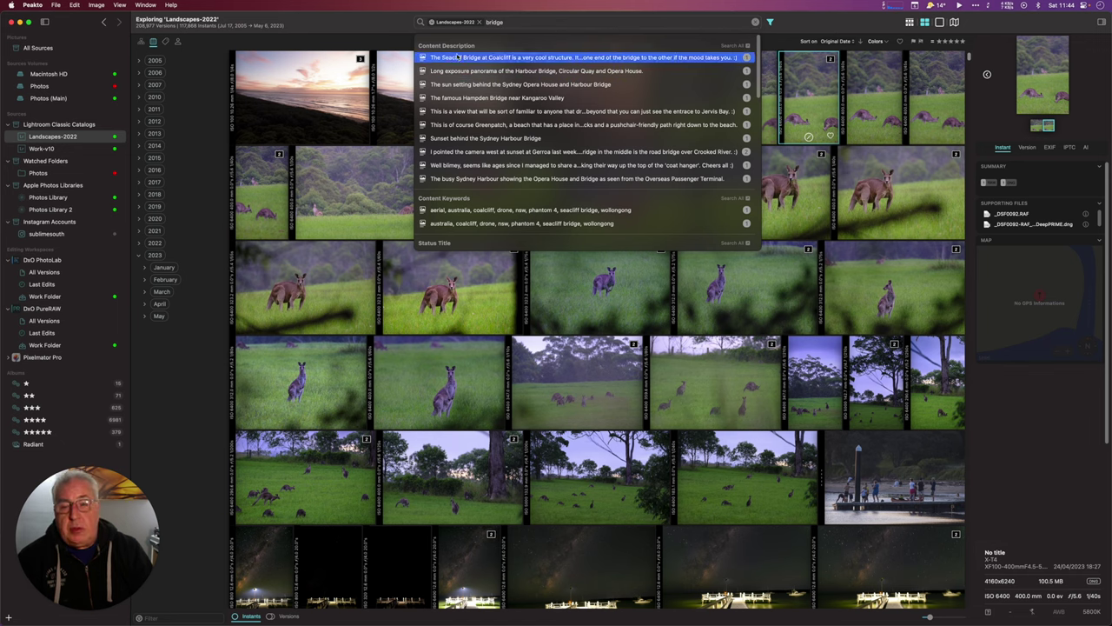
{"action": "scroll", "coordinate": [551, 91], "scroll_direction": "down", "scroll_amount": 4}
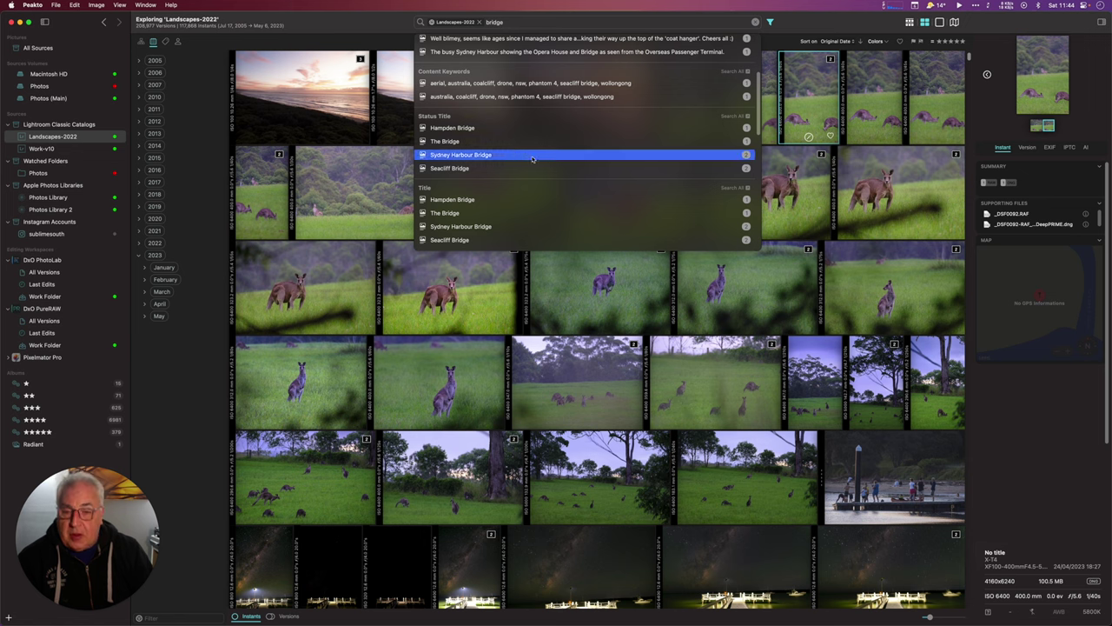
{"action": "scroll", "coordinate": [533, 159], "scroll_direction": "down", "scroll_amount": 5}
{"action": "scroll", "coordinate": [551, 157], "scroll_direction": "down", "scroll_amount": 3}
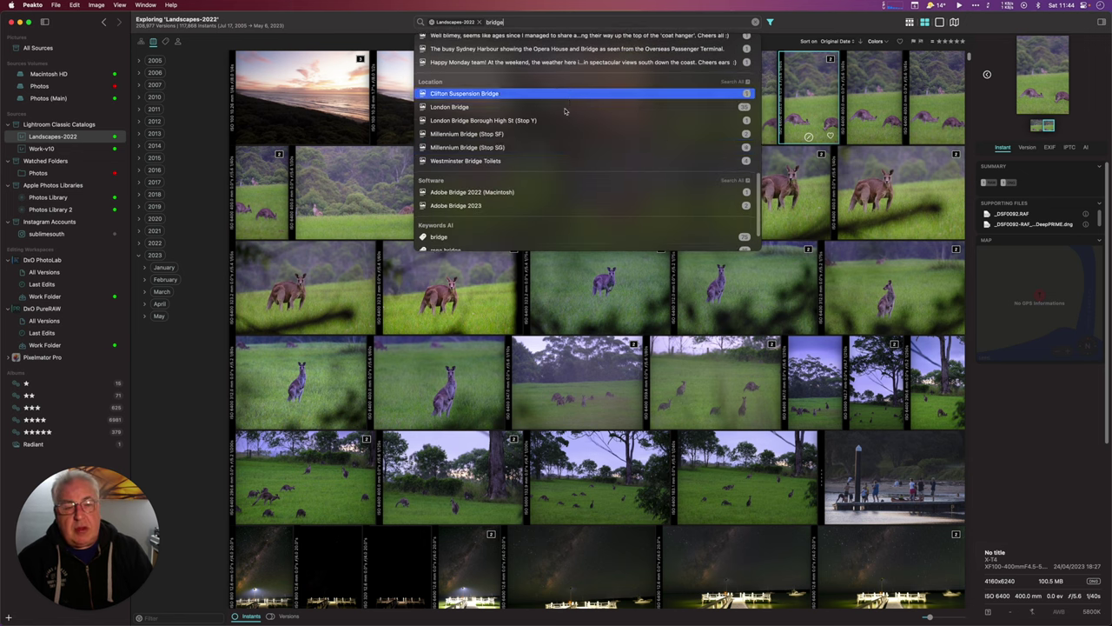
{"action": "scroll", "coordinate": [559, 153], "scroll_direction": "down", "scroll_amount": 2}
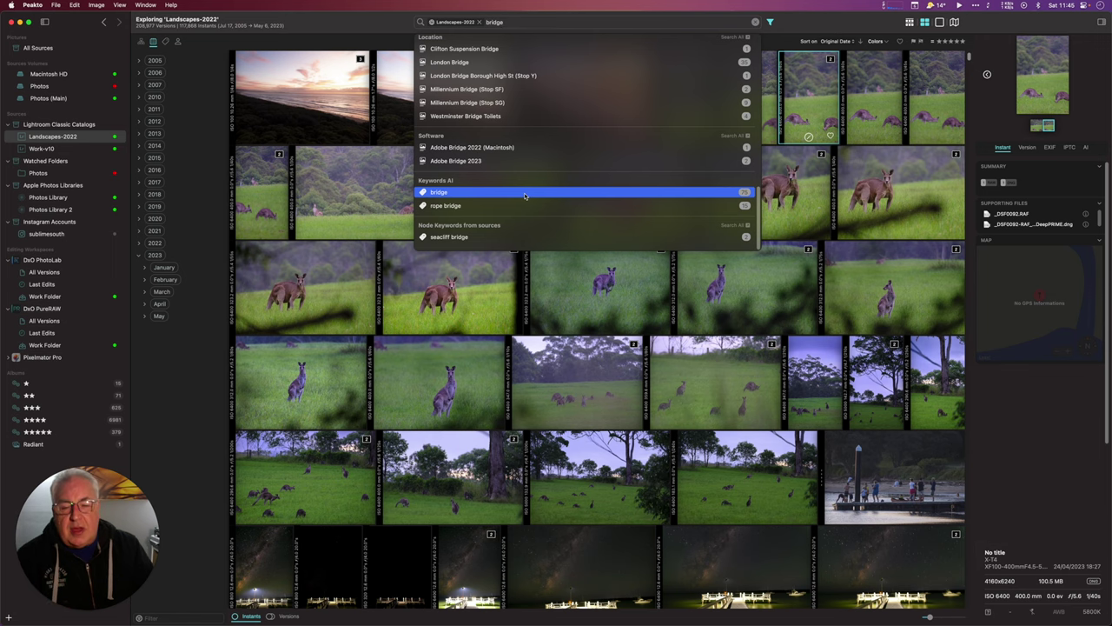
Step: Filter by the AI keyword 'bridge' and look through the Sydney Harbour Bridge results
{"action": "left_click", "coordinate": [514, 195]}
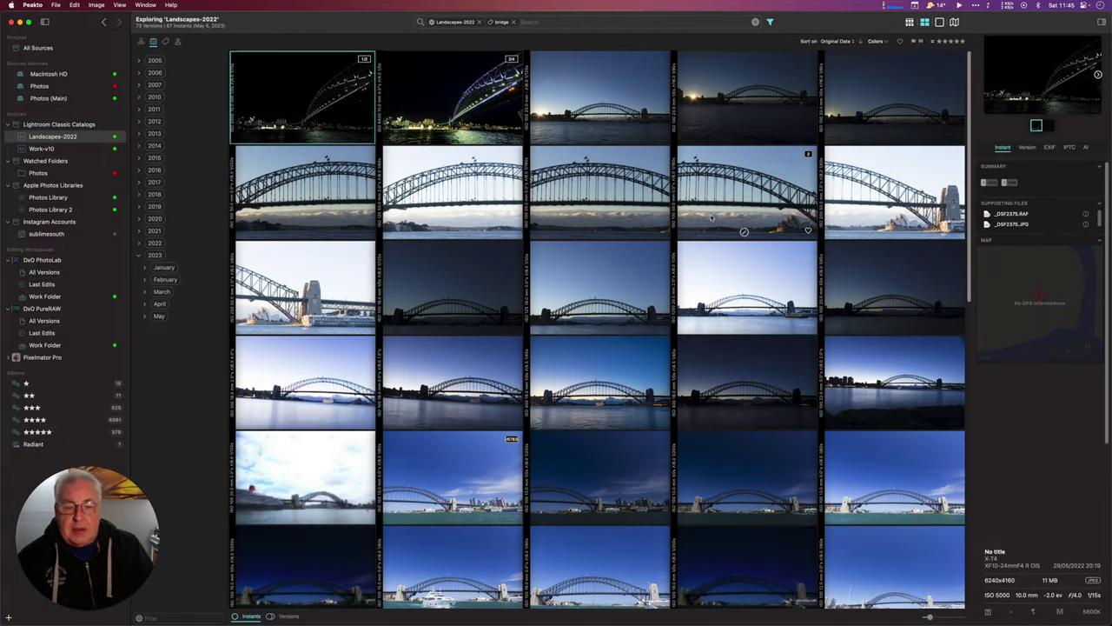
{"action": "scroll", "coordinate": [717, 229], "scroll_direction": "down", "scroll_amount": 1}
{"action": "scroll", "coordinate": [717, 229], "scroll_direction": "down", "scroll_amount": 10}
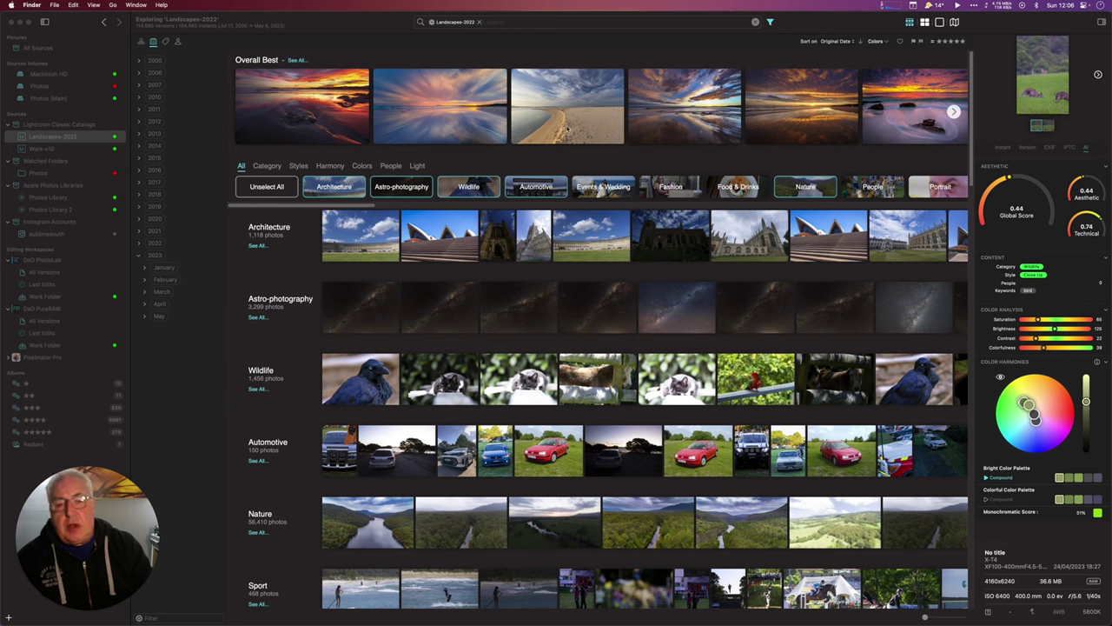
Step: Page through the Overall Best photos, then narrow the category filter to Astro-photography only
{"action": "left_click", "coordinate": [954, 112]}
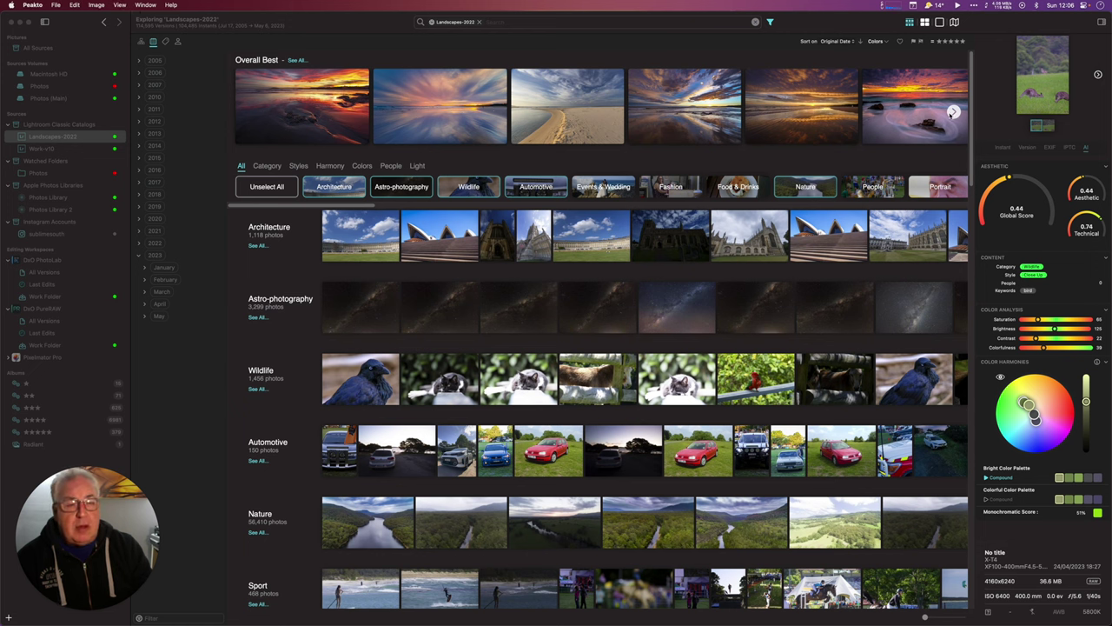
{"action": "left_click", "coordinate": [955, 112]}
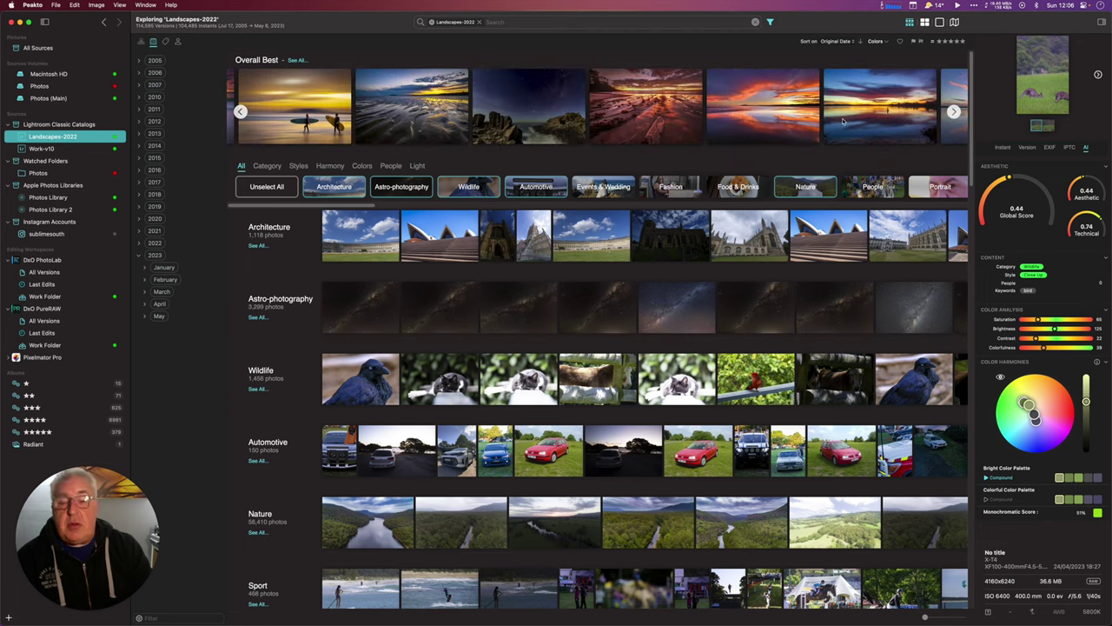
{"action": "left_click", "coordinate": [241, 112]}
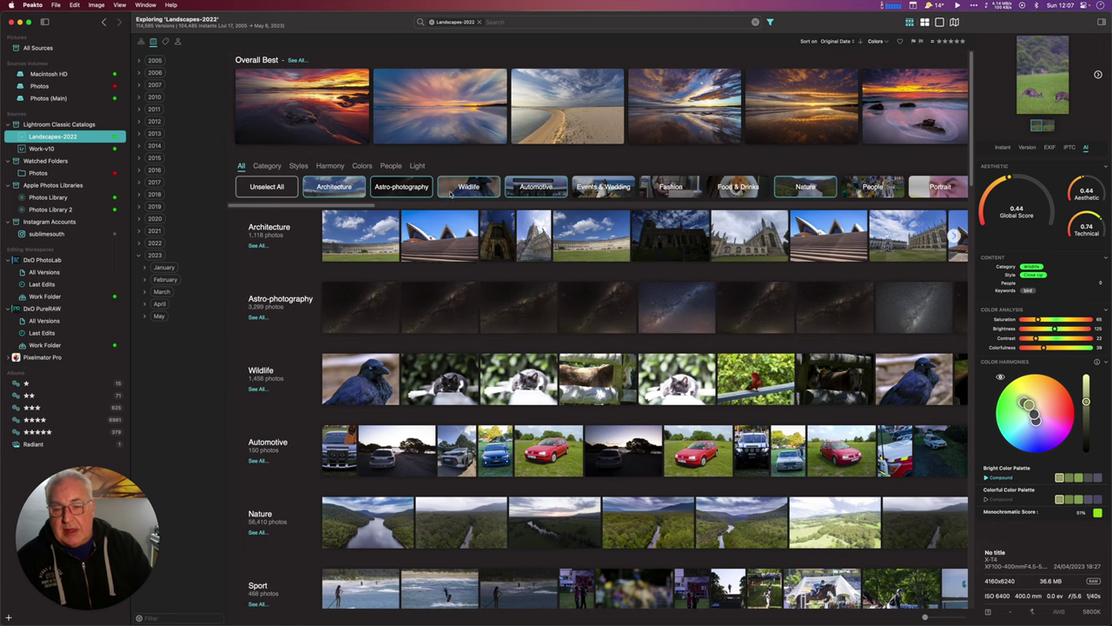
{"action": "scroll", "coordinate": [655, 382], "scroll_direction": "down", "scroll_amount": 3}
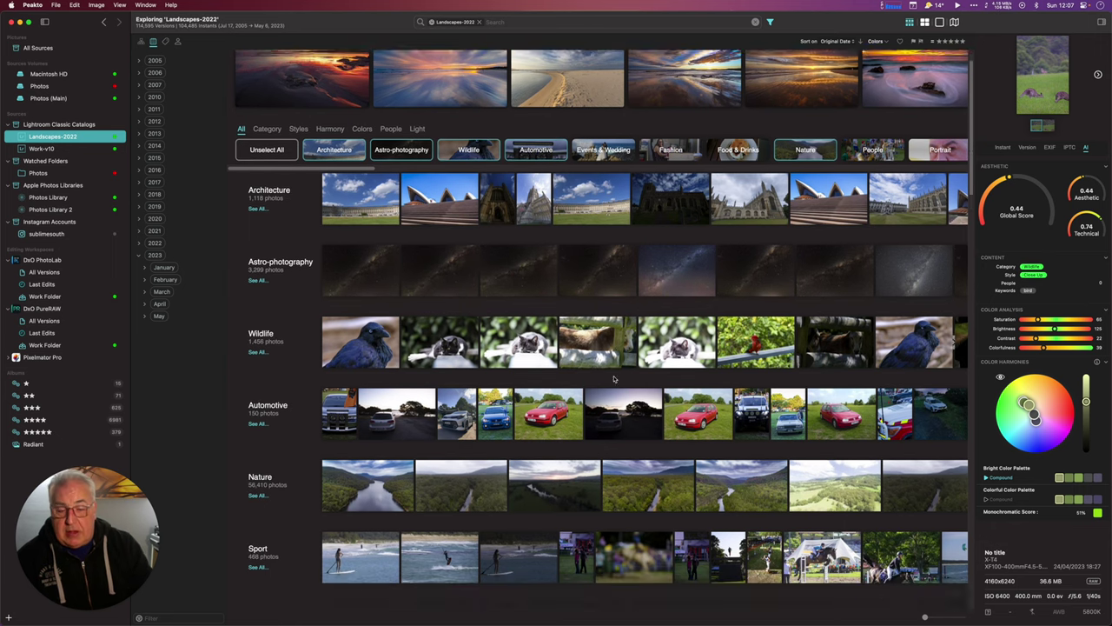
{"action": "scroll", "coordinate": [615, 379], "scroll_direction": "down", "scroll_amount": 2}
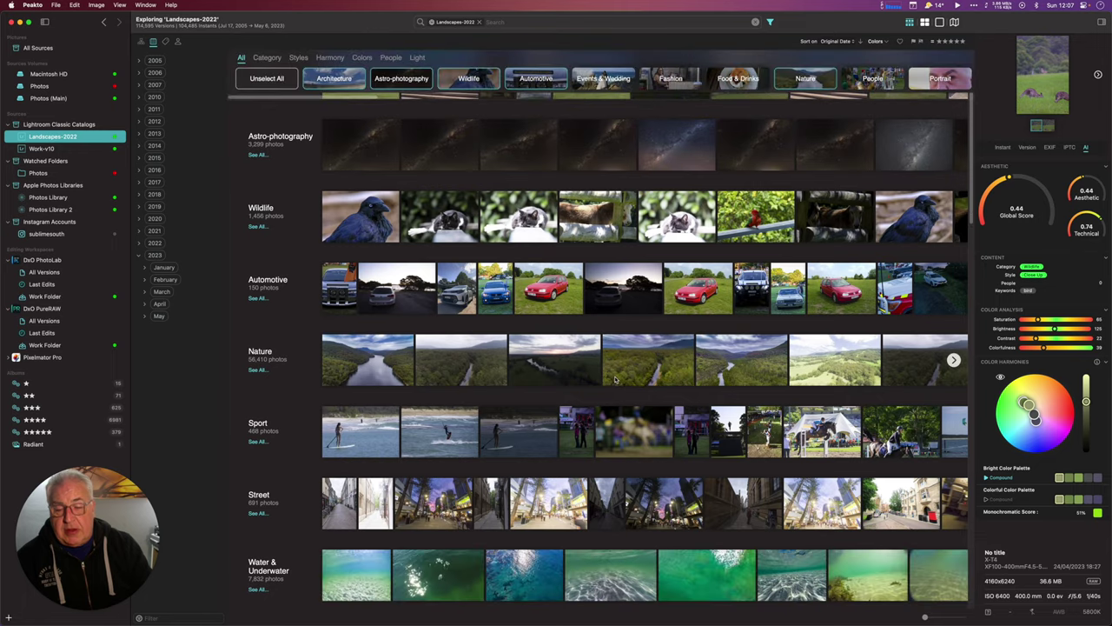
{"action": "scroll", "coordinate": [616, 379], "scroll_direction": "up", "scroll_amount": 4}
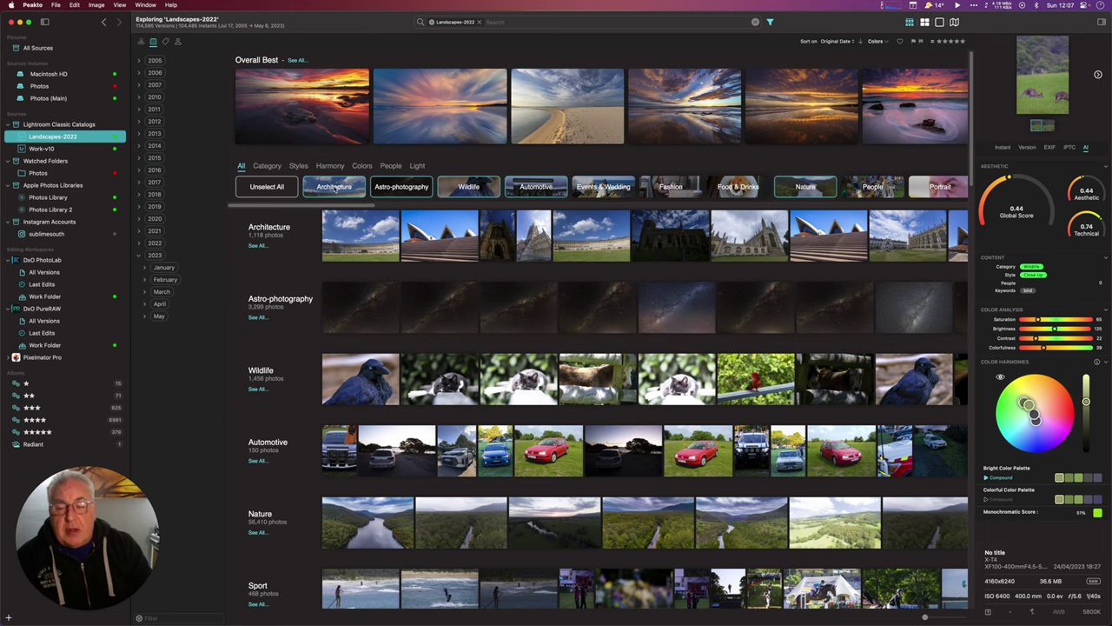
{"action": "left_click", "coordinate": [274, 190]}
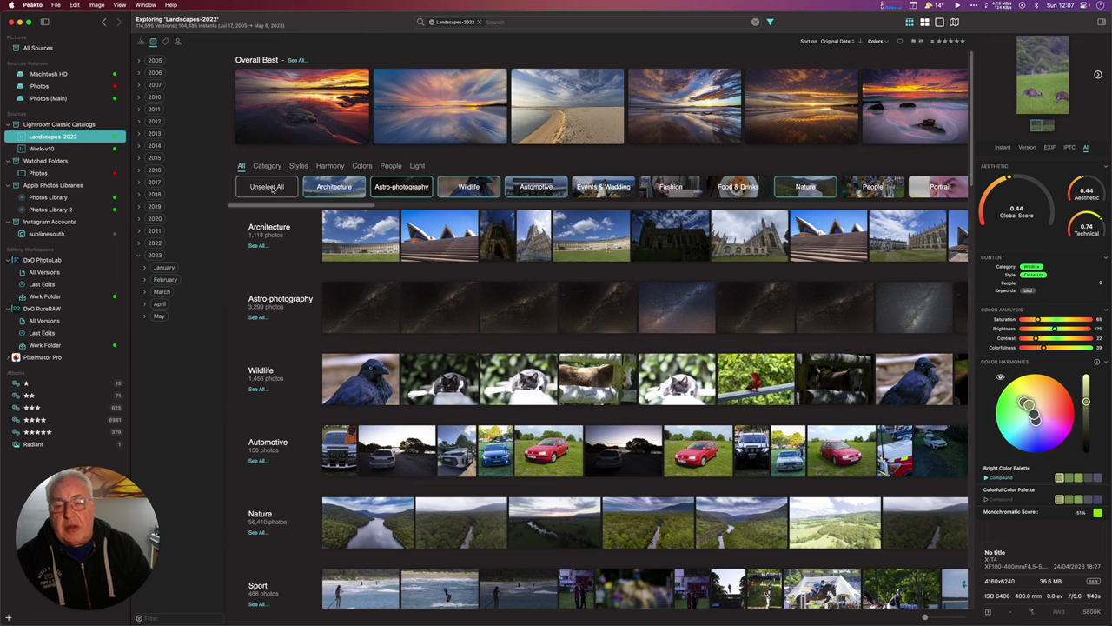
{"action": "left_click", "coordinate": [401, 187]}
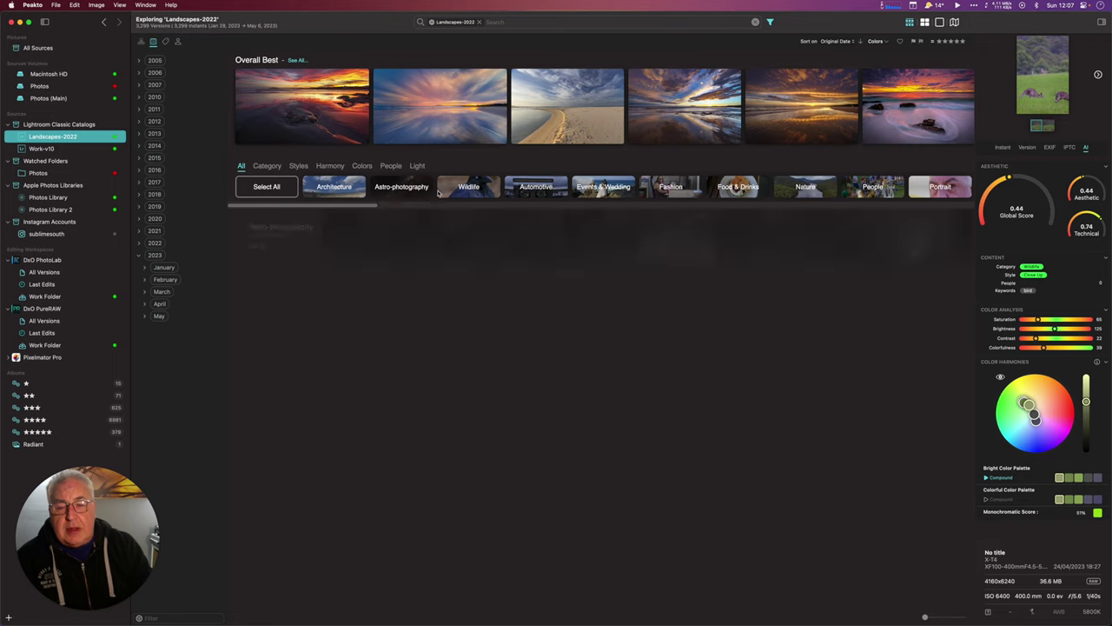
Step: Open all Astro-photography photos as a grid and look through the Milky Way and red moon shots
{"action": "left_click", "coordinate": [258, 246]}
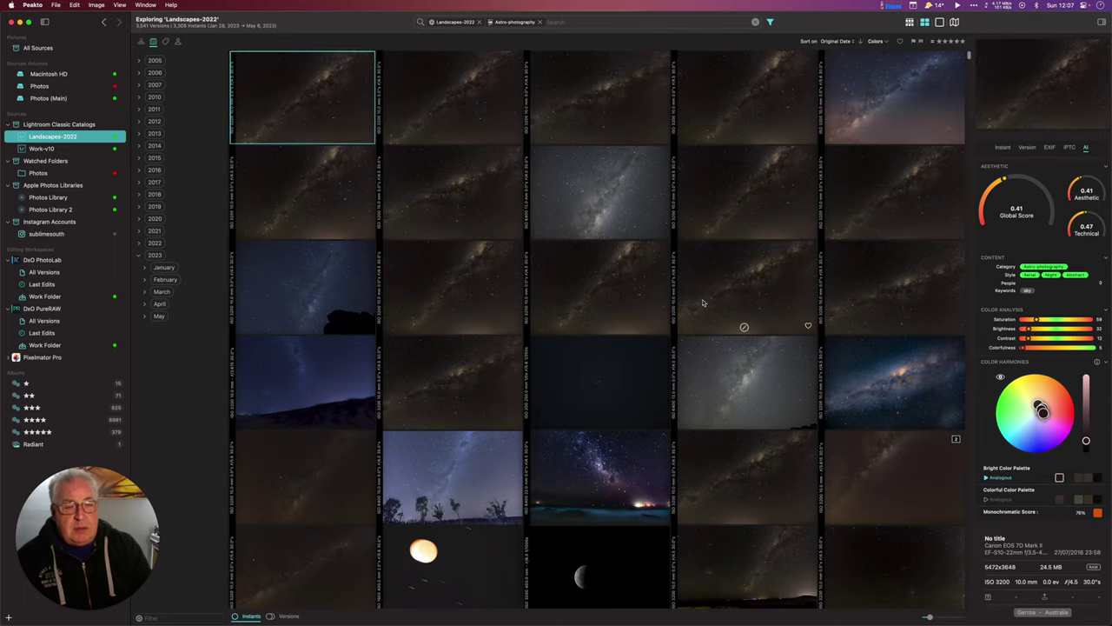
{"action": "scroll", "coordinate": [740, 323], "scroll_direction": "down", "scroll_amount": 5}
{"action": "scroll", "coordinate": [703, 302], "scroll_direction": "down", "scroll_amount": 10}
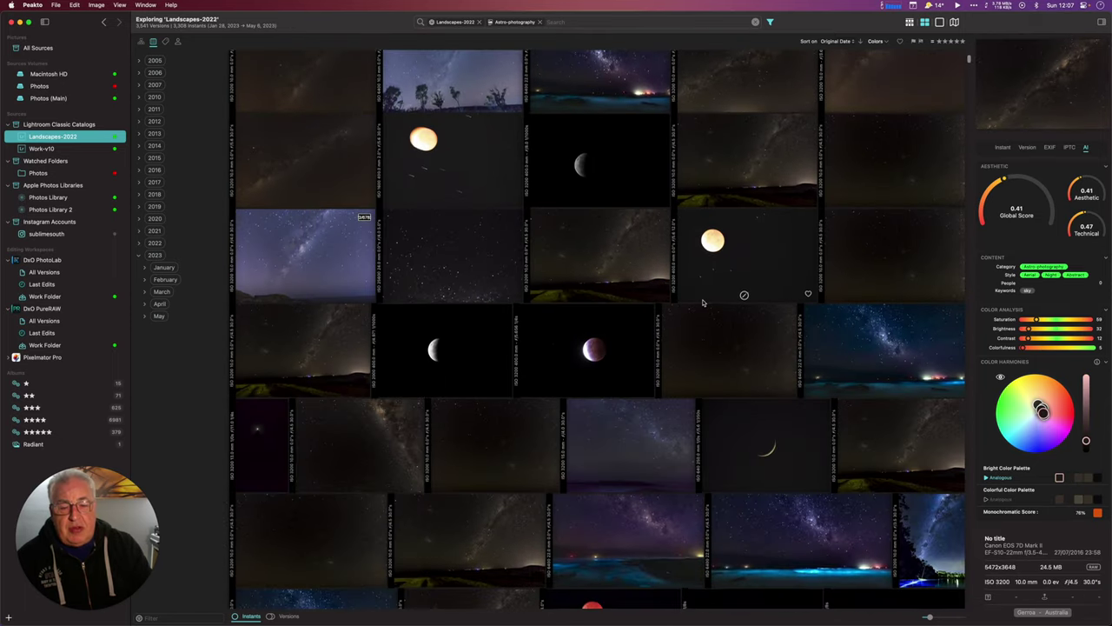
{"action": "scroll", "coordinate": [703, 303], "scroll_direction": "down", "scroll_amount": 3}
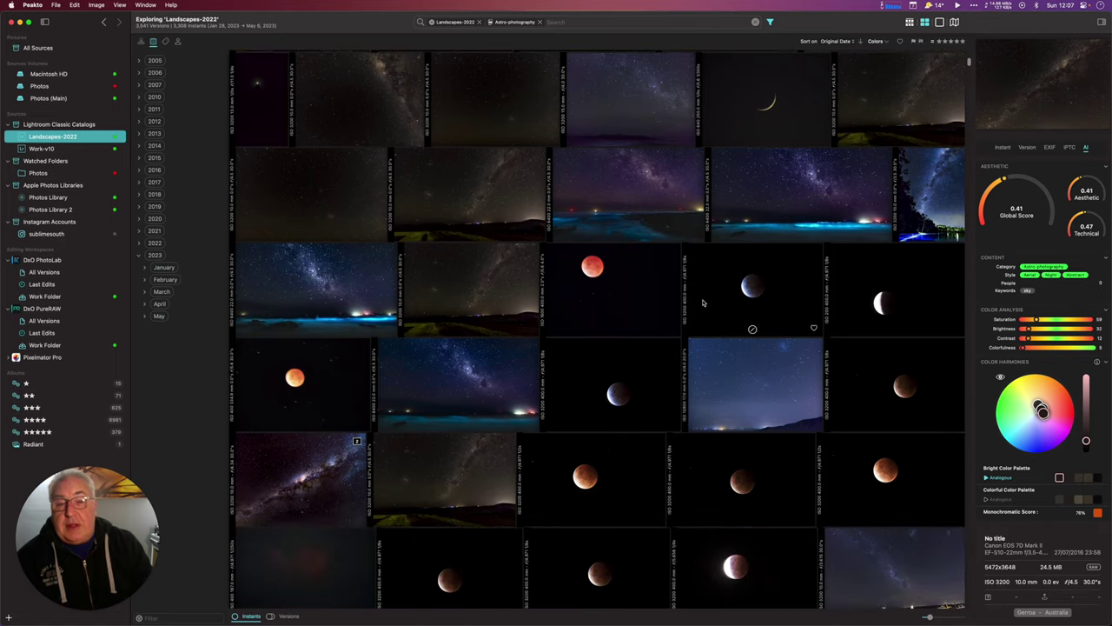
{"action": "scroll", "coordinate": [703, 302], "scroll_direction": "down", "scroll_amount": 10}
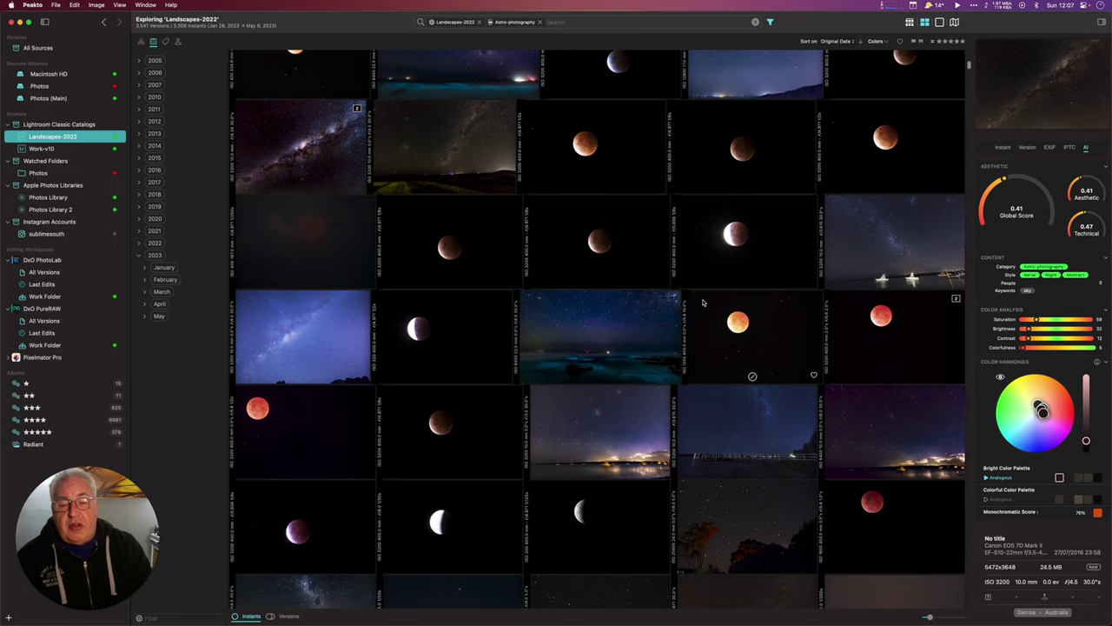
{"action": "scroll", "coordinate": [703, 302], "scroll_direction": "down", "scroll_amount": 2}
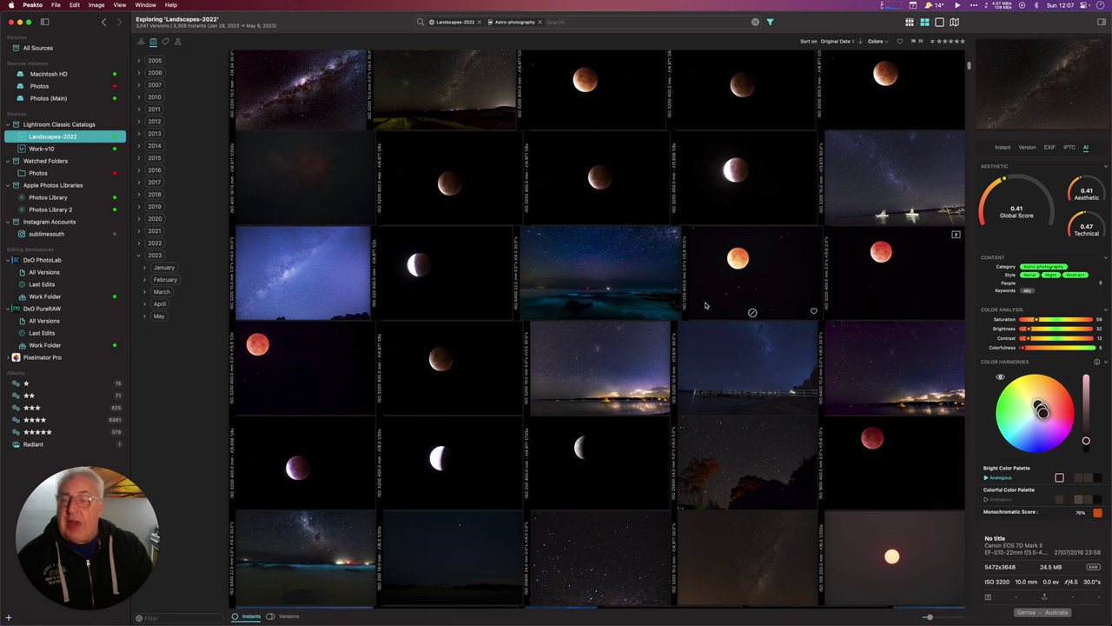
{"action": "scroll", "coordinate": [707, 304], "scroll_direction": "down", "scroll_amount": 15}
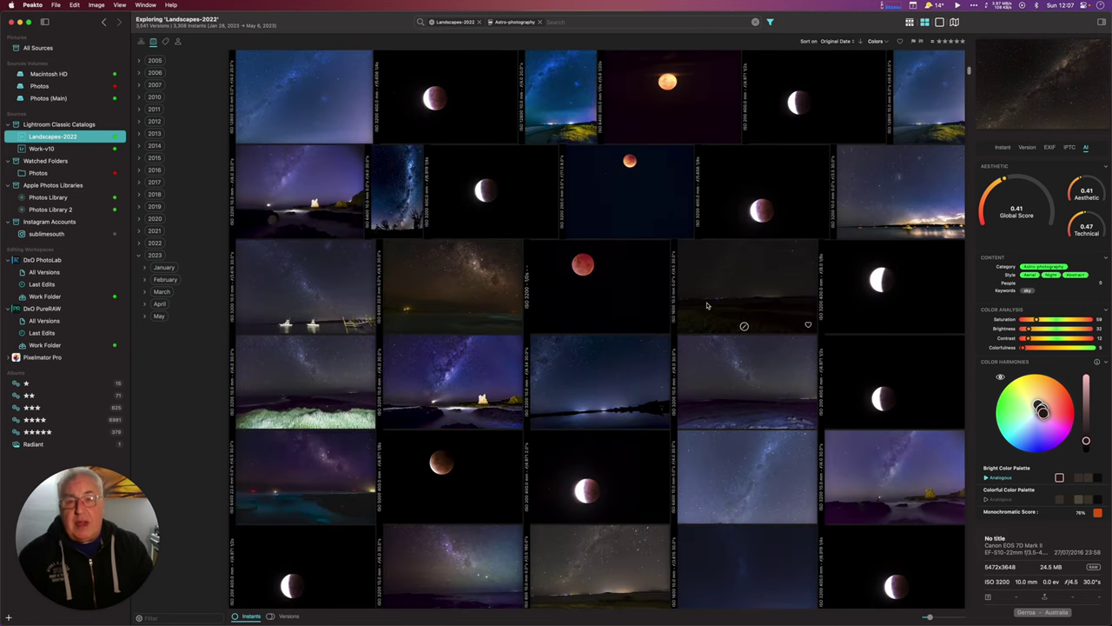
{"action": "scroll", "coordinate": [706, 305], "scroll_direction": "down", "scroll_amount": 10}
{"action": "scroll", "coordinate": [707, 305], "scroll_direction": "down", "scroll_amount": 5}
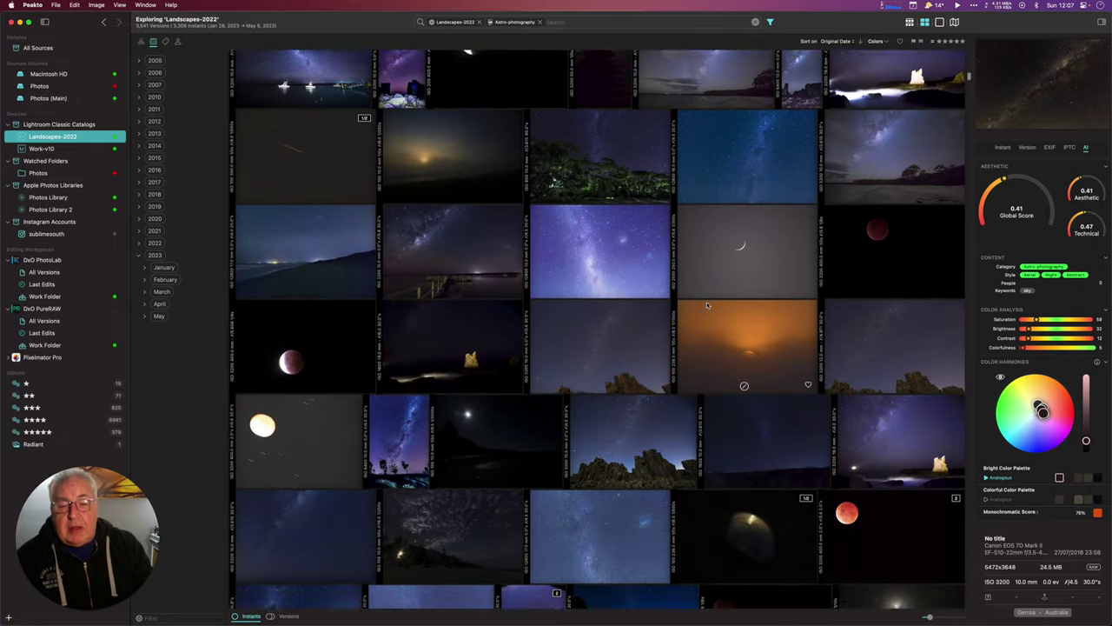
{"action": "scroll", "coordinate": [707, 305], "scroll_direction": "down", "scroll_amount": 10}
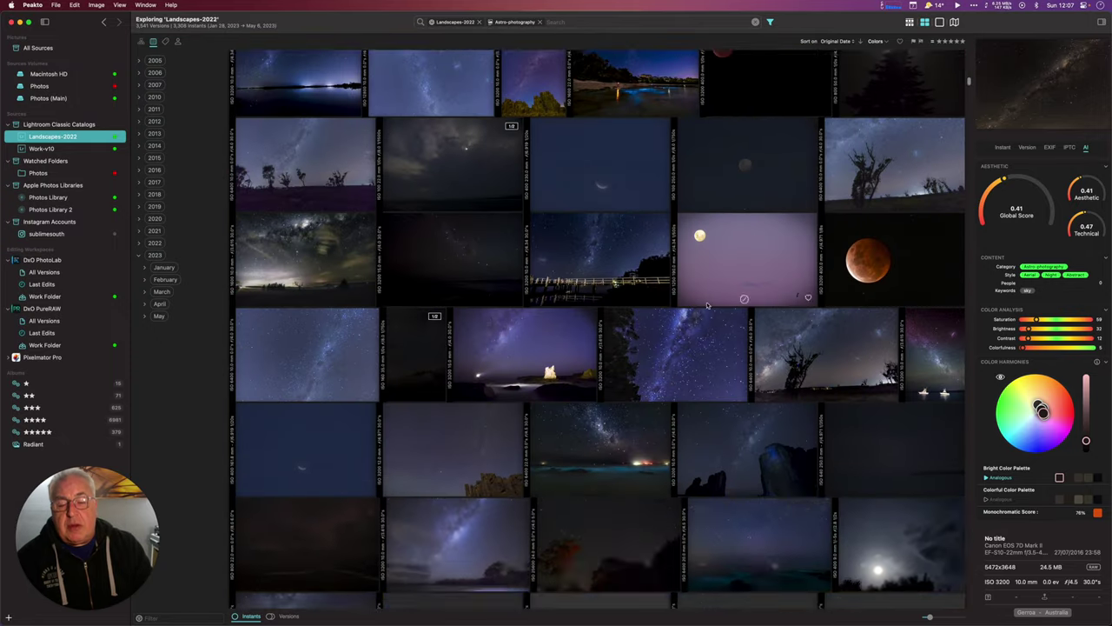
{"action": "scroll", "coordinate": [707, 305], "scroll_direction": "down", "scroll_amount": 10}
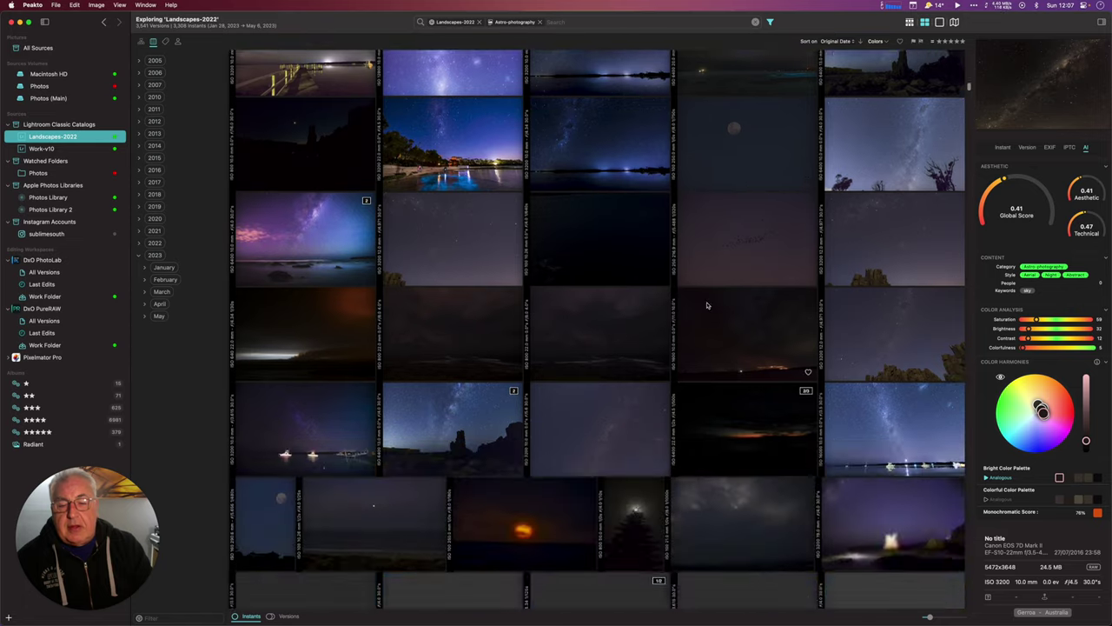
{"action": "scroll", "coordinate": [707, 305], "scroll_direction": "down", "scroll_amount": 5}
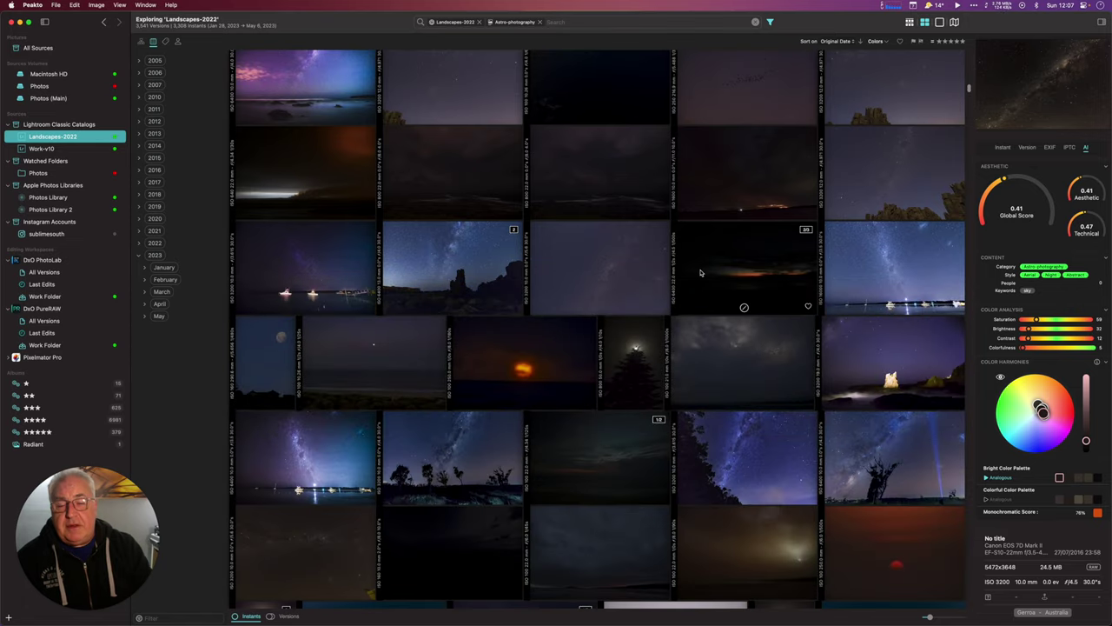
{"action": "scroll", "coordinate": [700, 272], "scroll_direction": "down", "scroll_amount": 6}
{"action": "scroll", "coordinate": [701, 274], "scroll_direction": "up", "scroll_amount": 2}
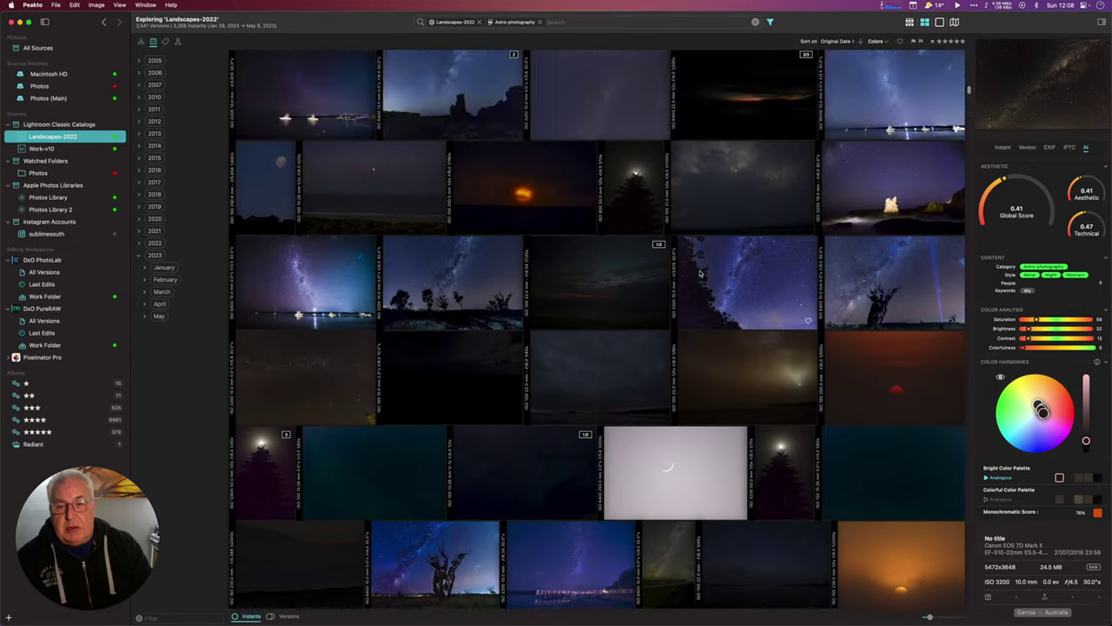
{"action": "scroll", "coordinate": [700, 274], "scroll_direction": "up", "scroll_amount": 10}
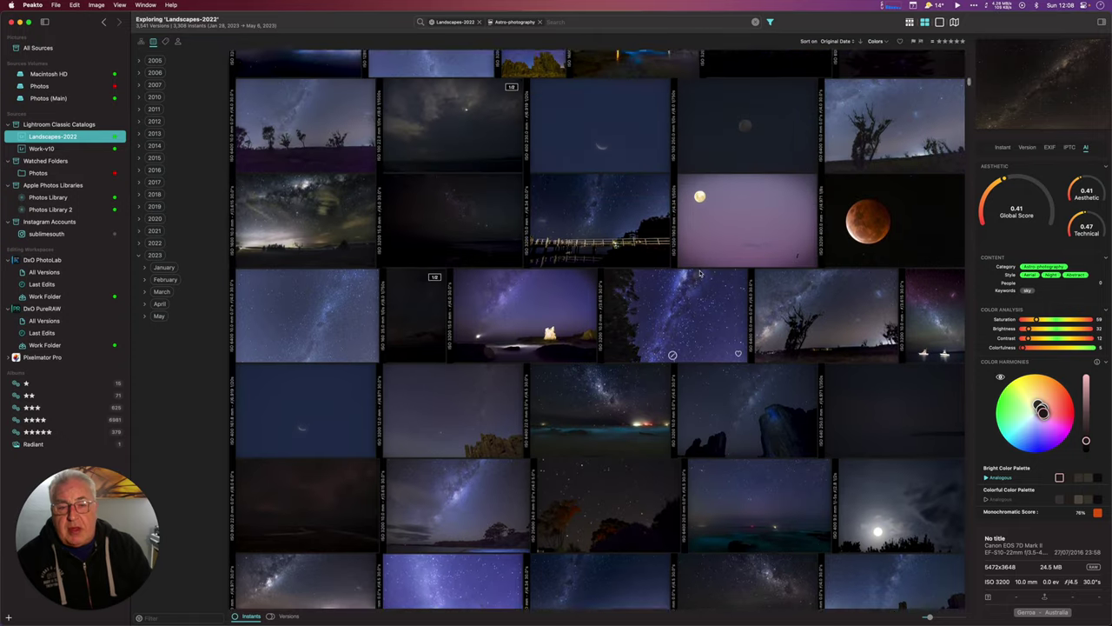
{"action": "scroll", "coordinate": [701, 274], "scroll_direction": "up", "scroll_amount": 5}
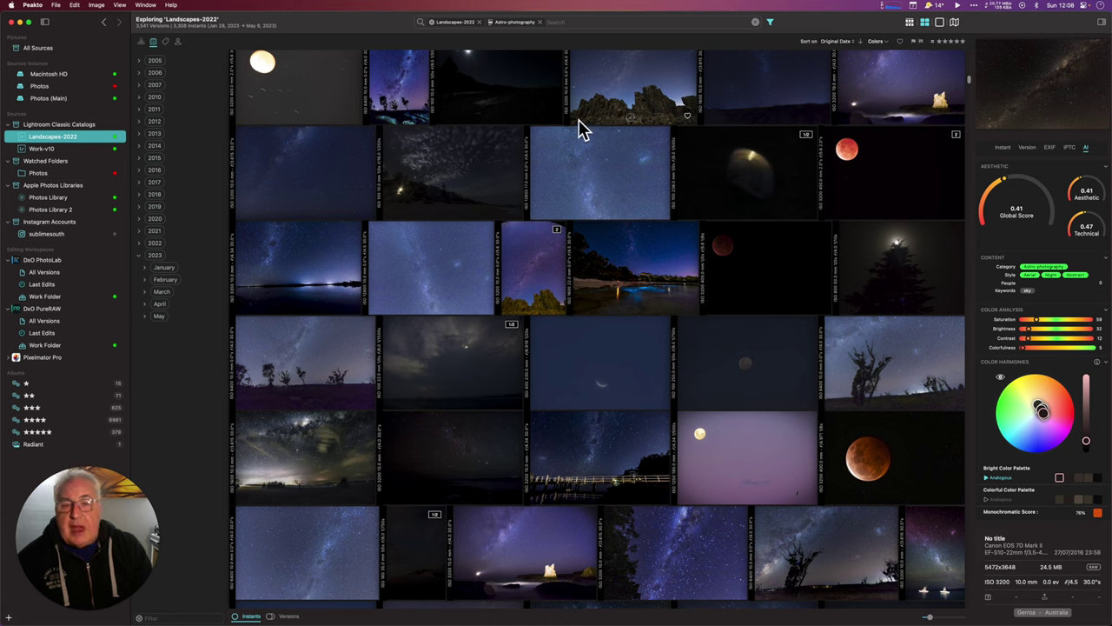
Step: Keep only astro photos rated four stars or more, then clear the rating and category filters
{"action": "left_click", "coordinate": [958, 41]}
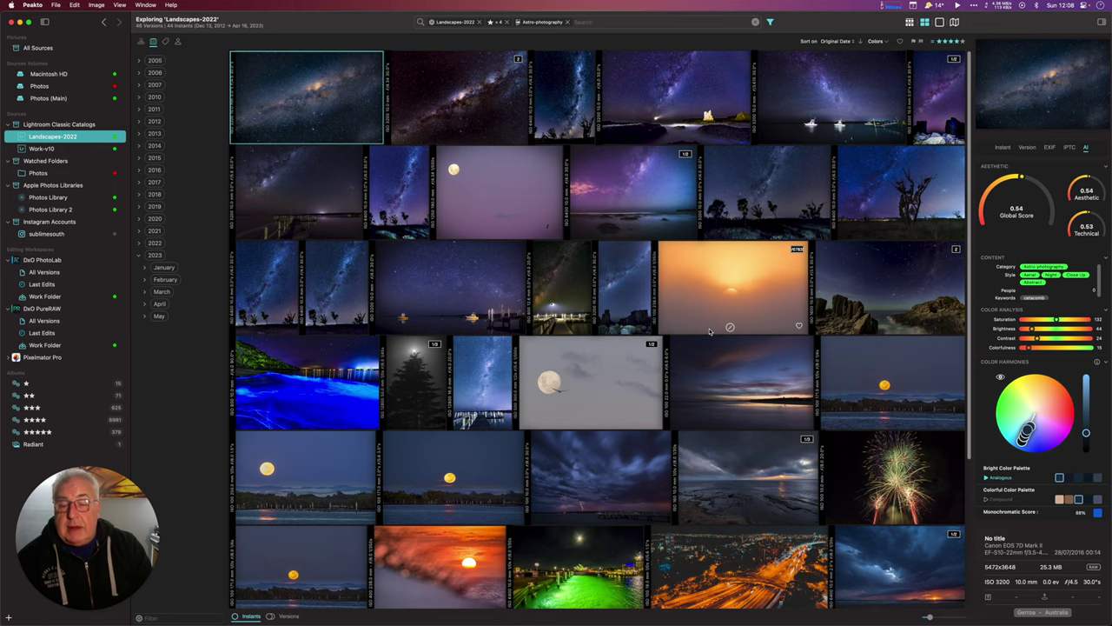
{"action": "scroll", "coordinate": [799, 363], "scroll_direction": "down", "scroll_amount": 3}
{"action": "scroll", "coordinate": [800, 364], "scroll_direction": "down", "scroll_amount": 1}
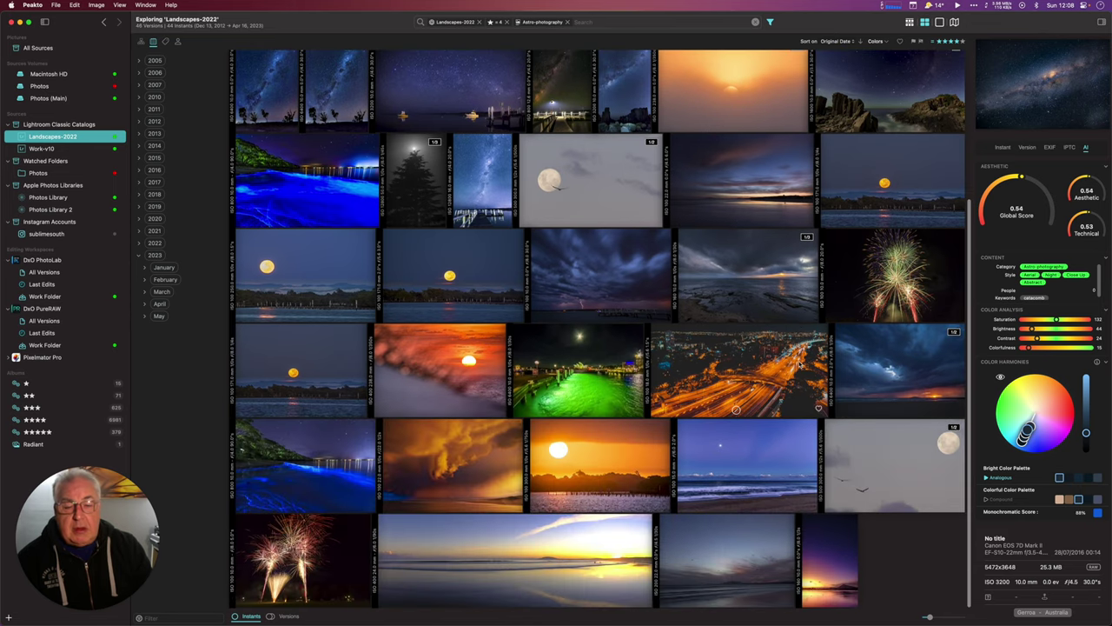
{"action": "key", "text": "BackSpace"}
{"action": "key", "text": "BackSpace"}
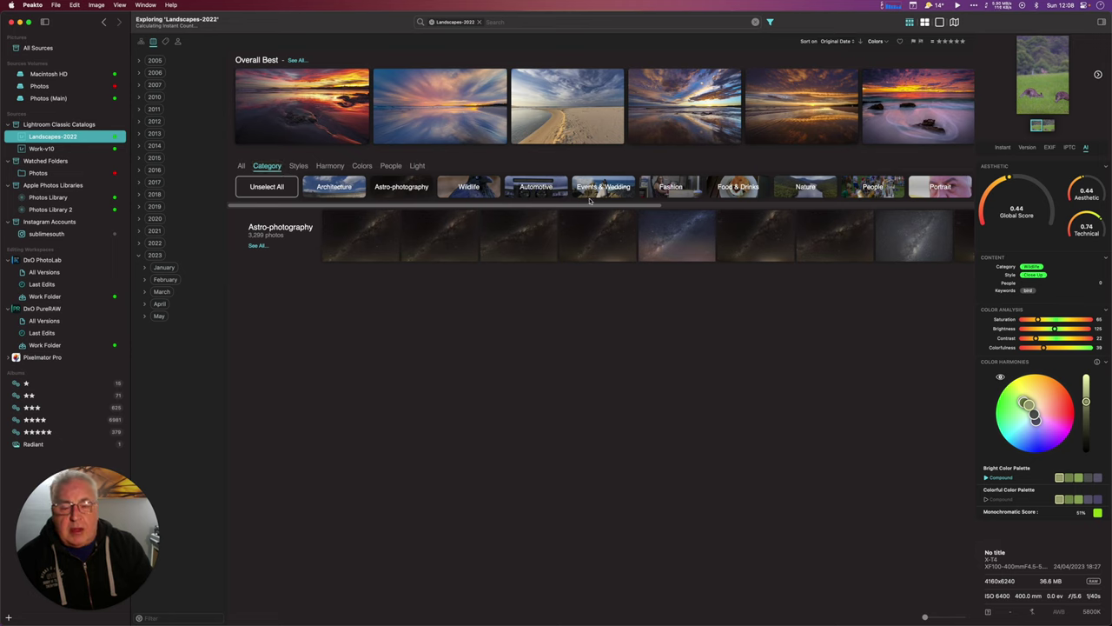
Step: Browse the Styles and Harmony filters, then the colour filters such as Brown and RoyalBlue
{"action": "scroll", "coordinate": [440, 205], "scroll_direction": "right", "scroll_amount": 2}
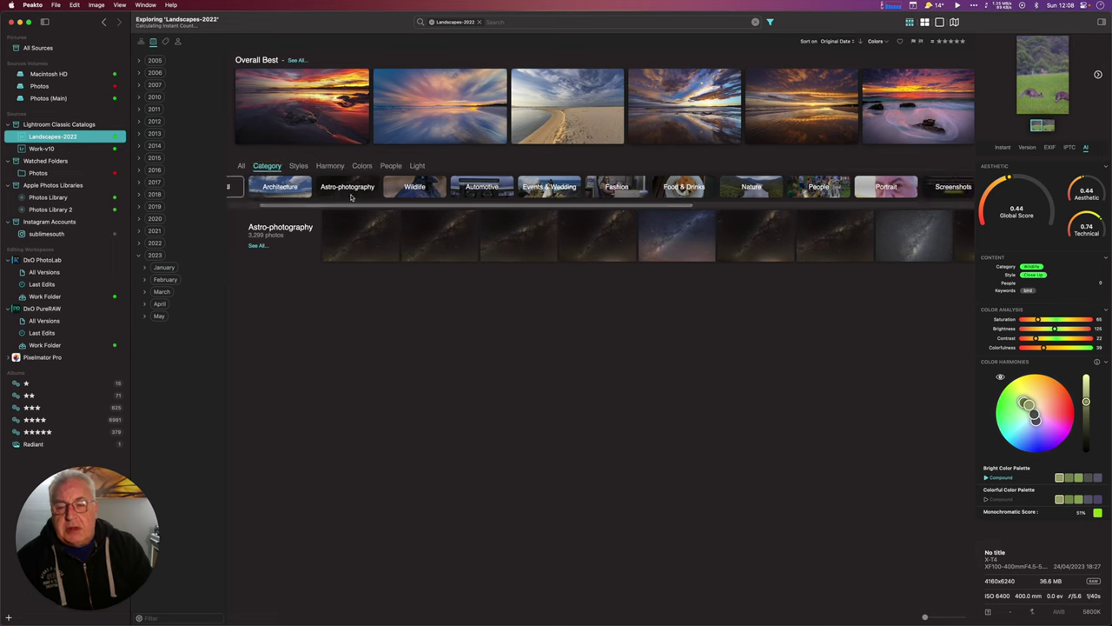
{"action": "left_click", "coordinate": [298, 166]}
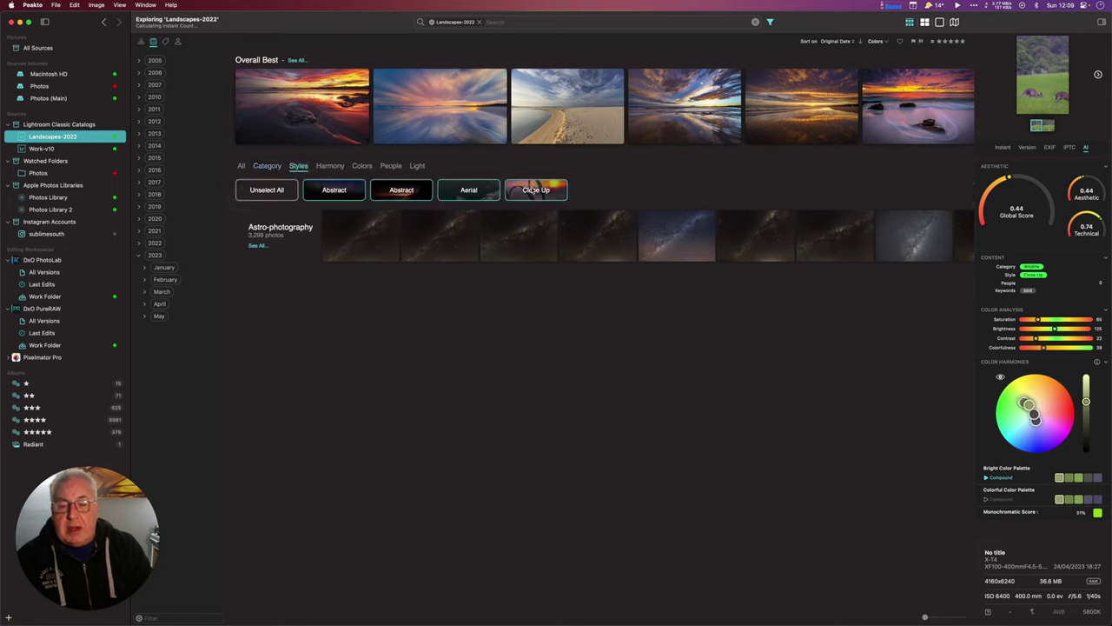
{"action": "left_click", "coordinate": [330, 166]}
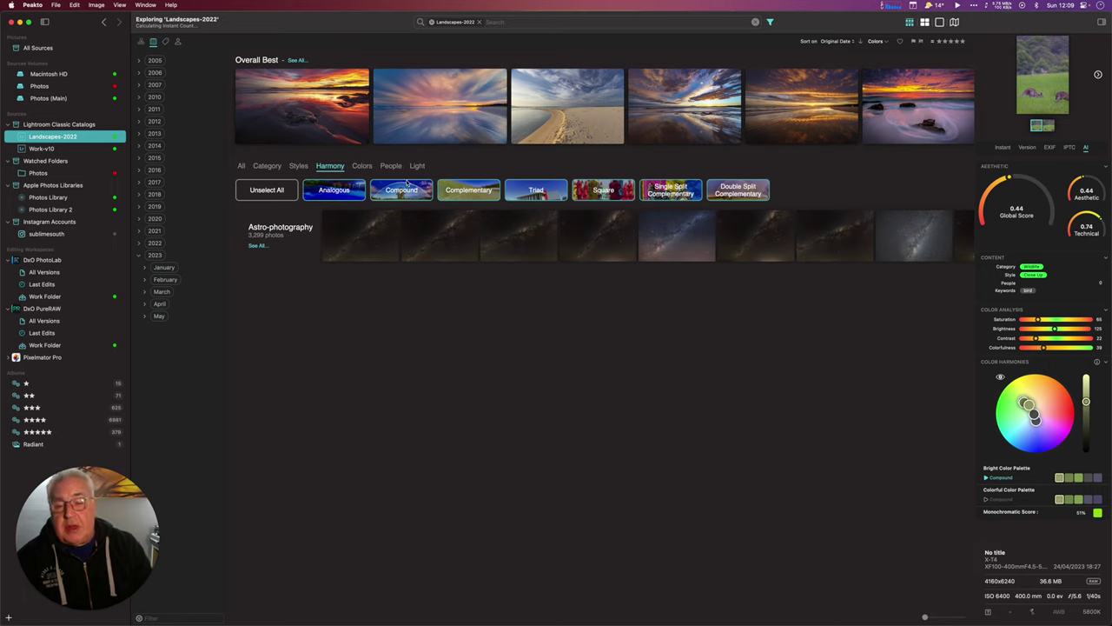
{"action": "left_click", "coordinate": [362, 166]}
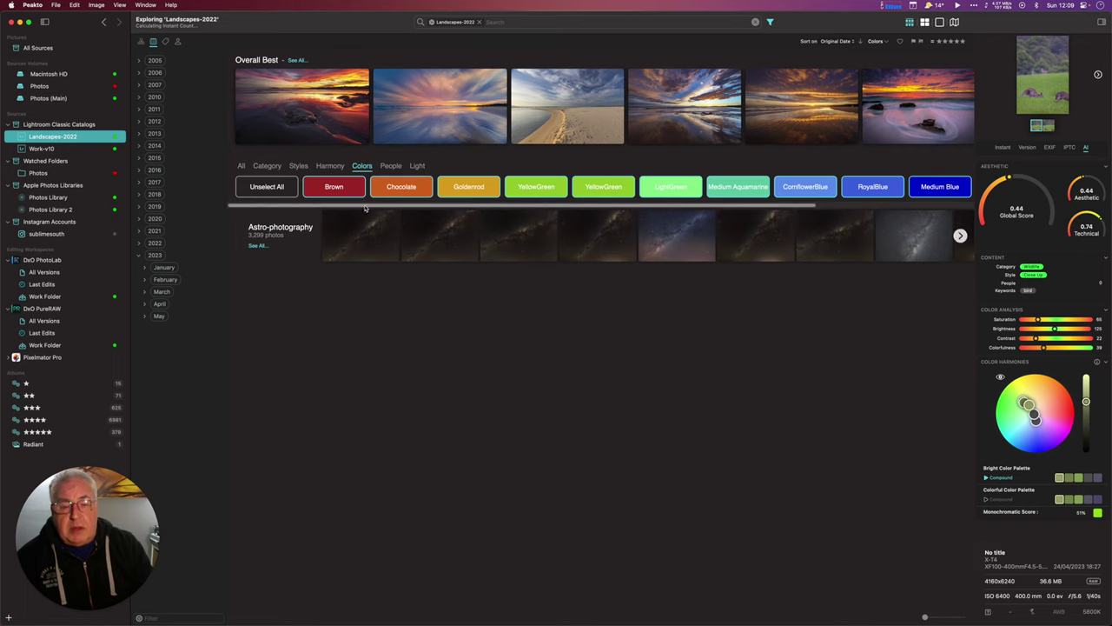
{"action": "scroll", "coordinate": [830, 206], "scroll_direction": "right", "scroll_amount": 4}
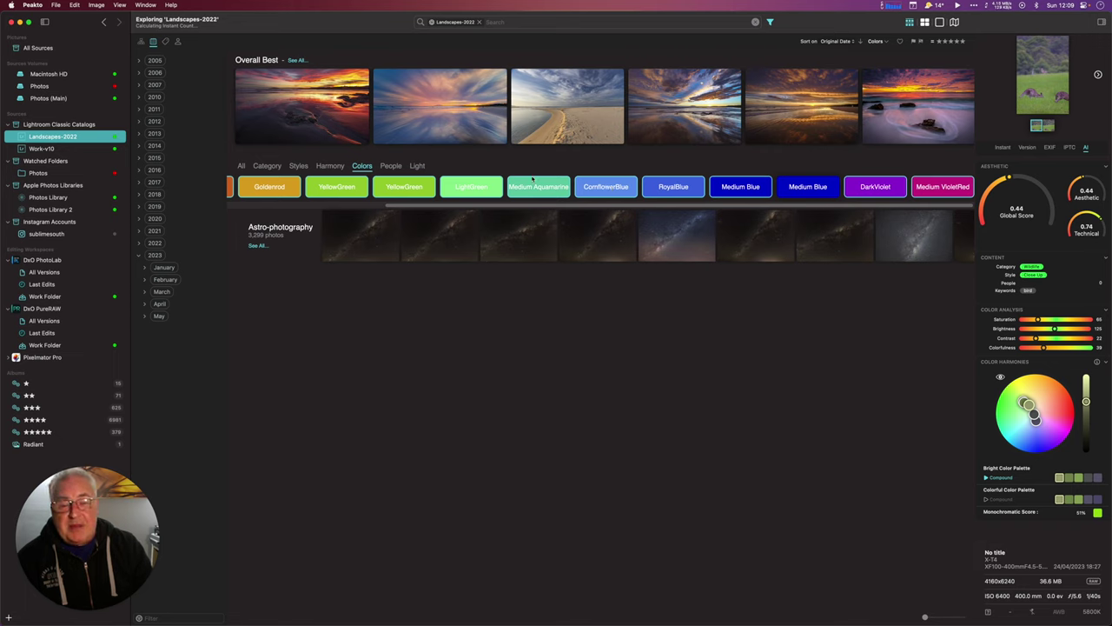
Step: Group photos by number of people, then by light: Very Colorful, Colorless, Bright and more
{"action": "left_click", "coordinate": [390, 166]}
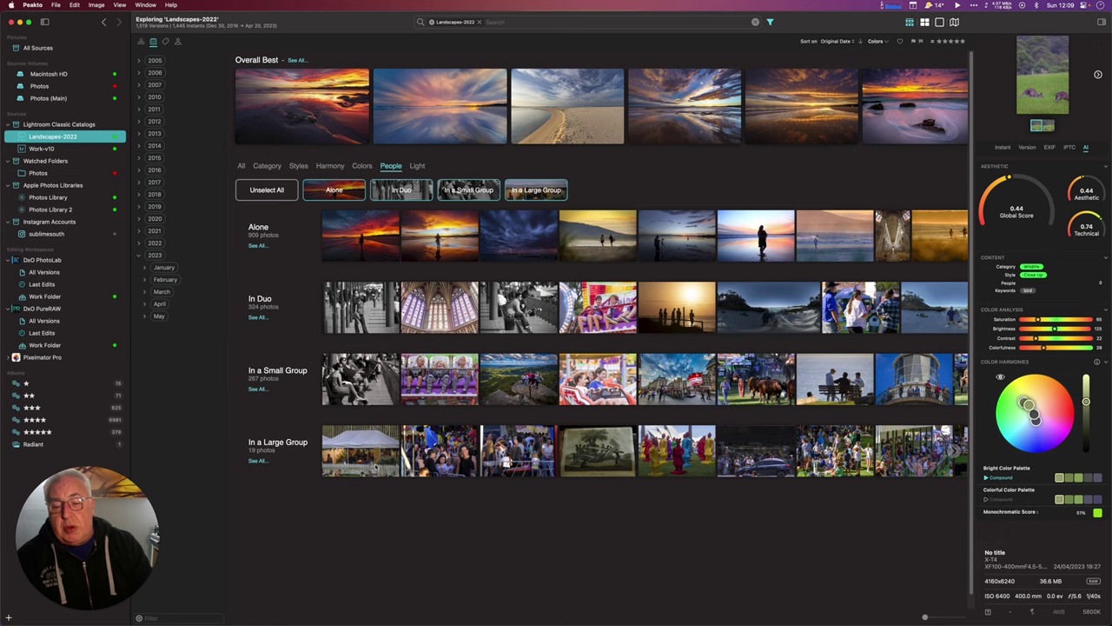
{"action": "left_click", "coordinate": [417, 165]}
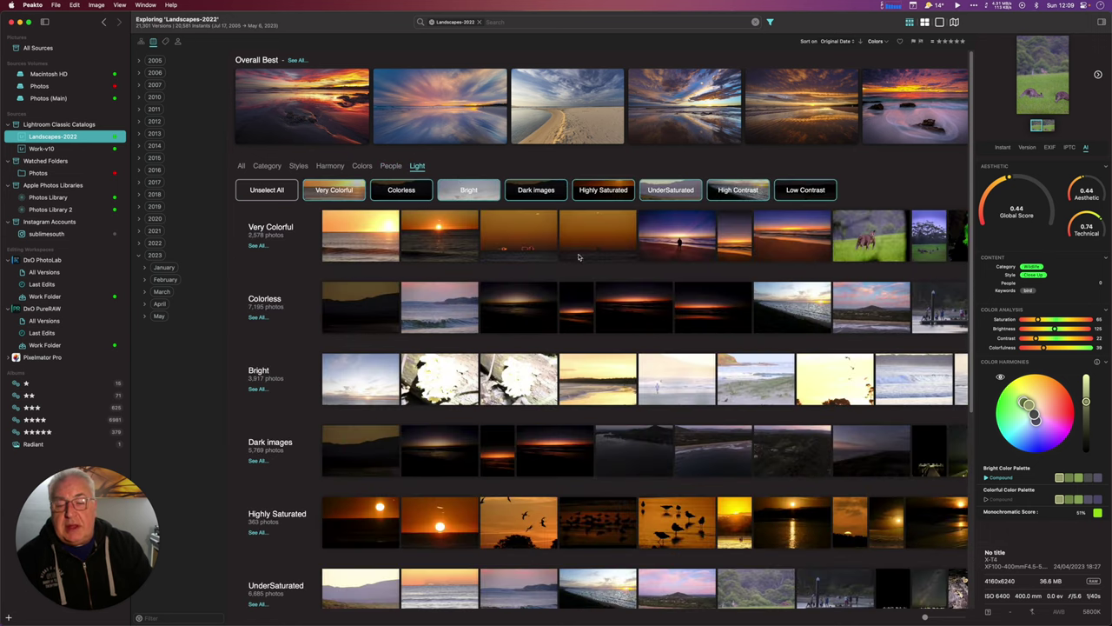